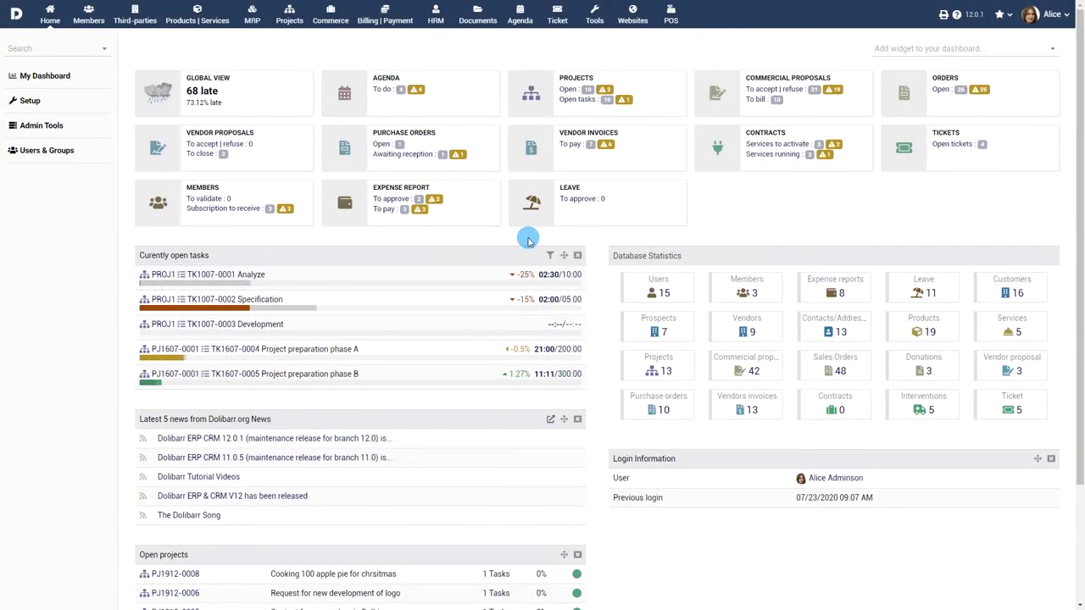
Enable the Invoices and Banks & Cash modules in Modules/Applications
click(30, 102)
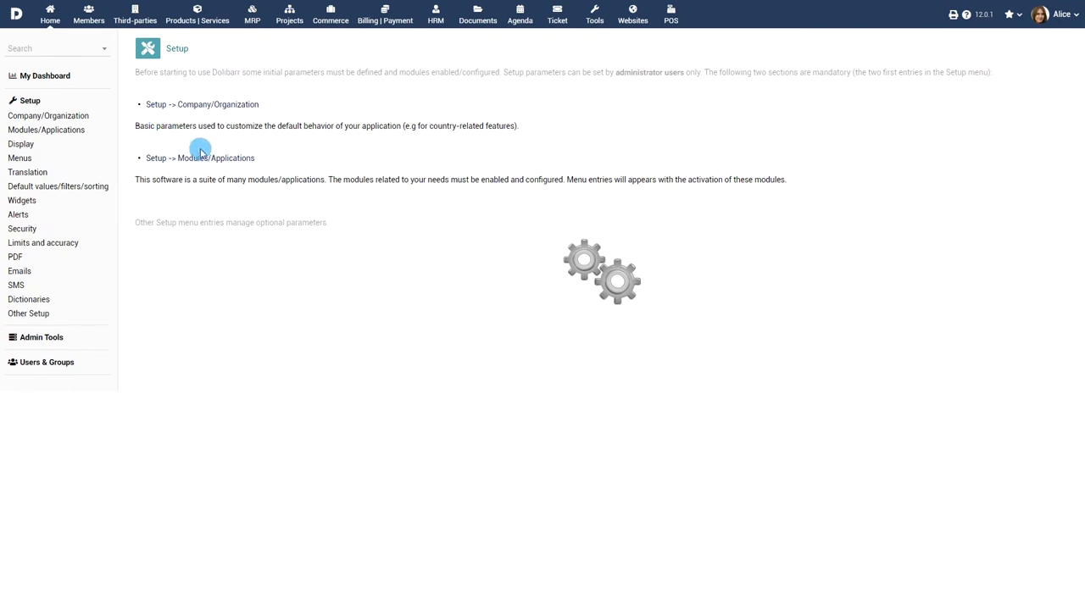
click(205, 158)
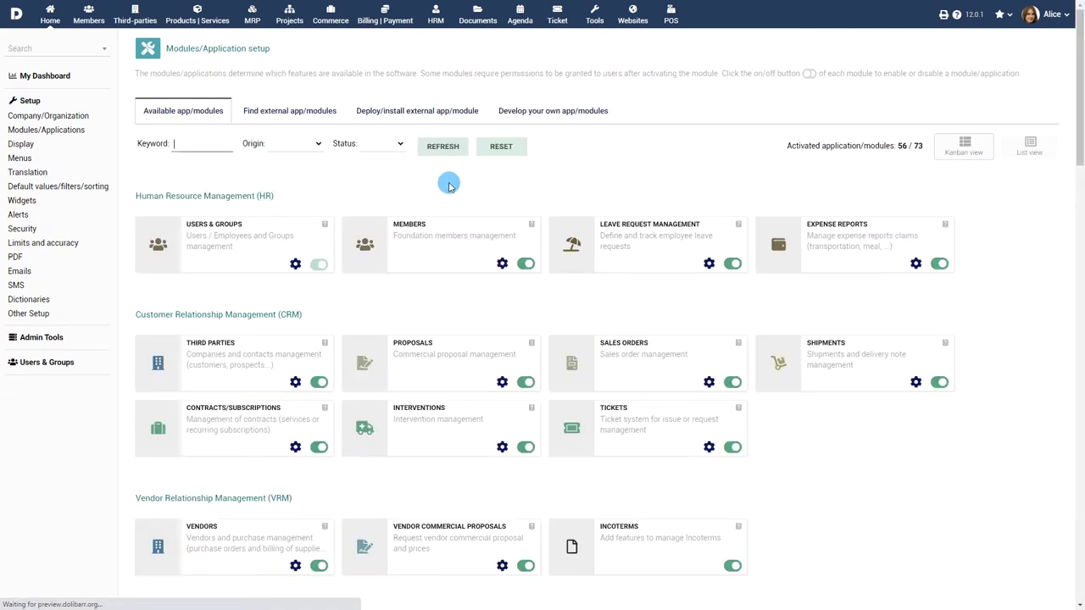
scroll(445, 181, down, 3)
scroll(554, 225, down, 2)
click(315, 348)
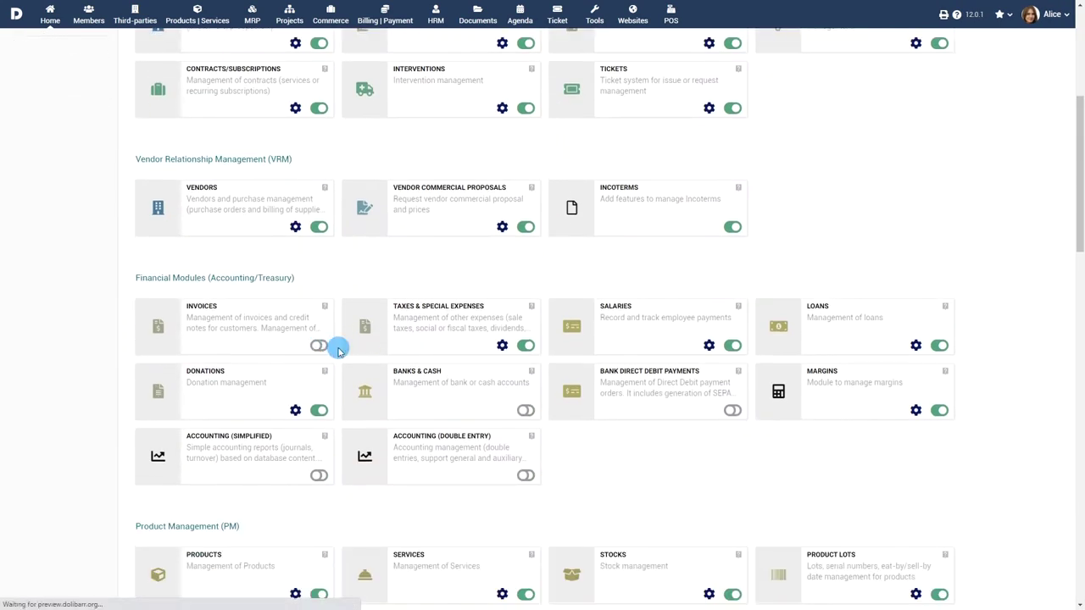
click(525, 411)
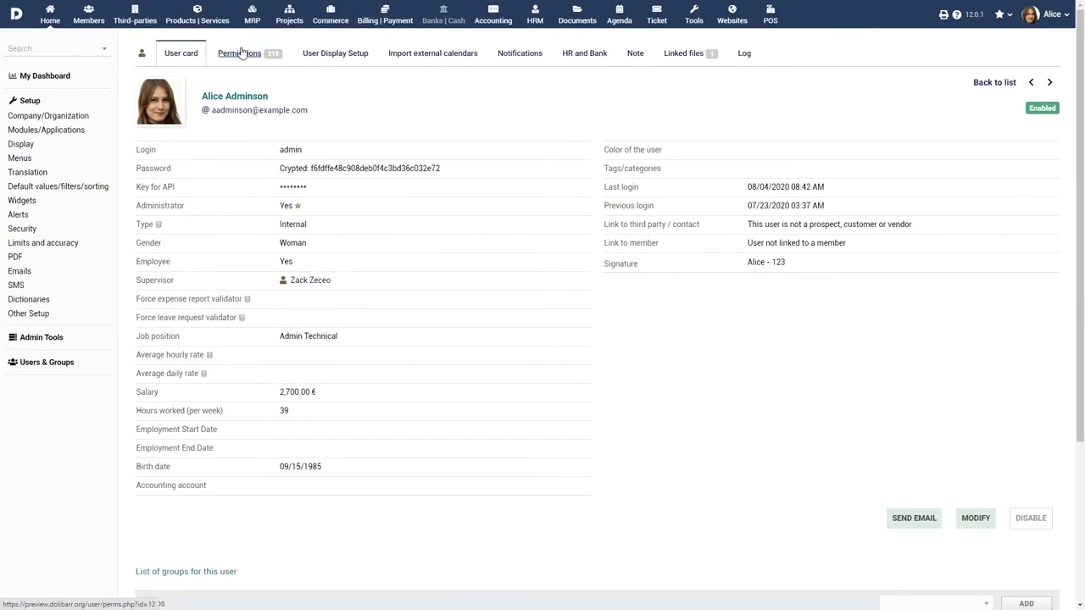
Grant the admin user read and create/modify customer invoice permissions
scroll(560, 215, down, 3)
scroll(559, 219, down, 10)
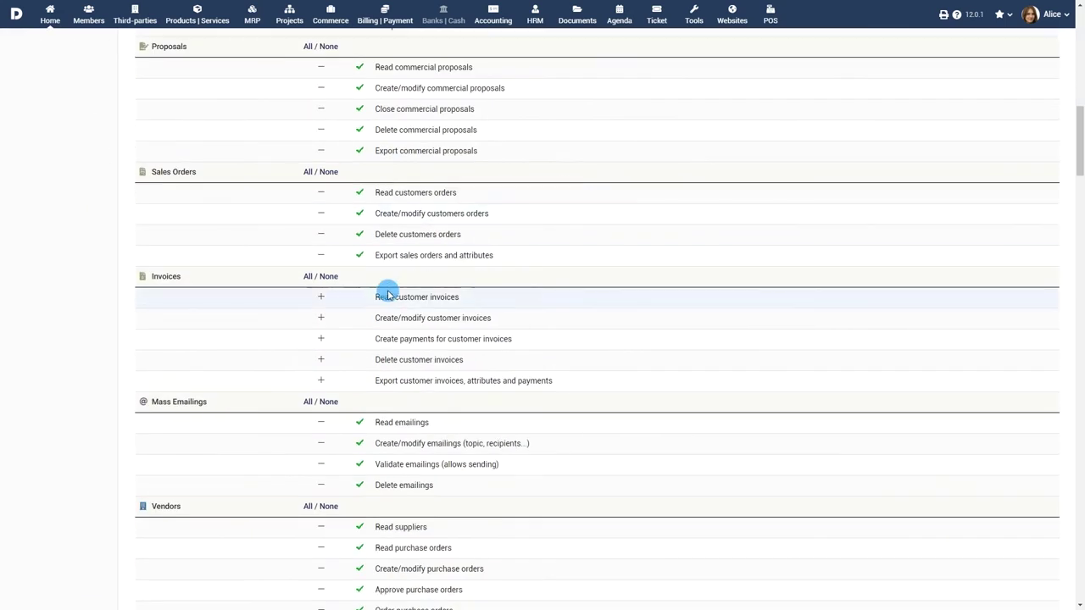
click(322, 301)
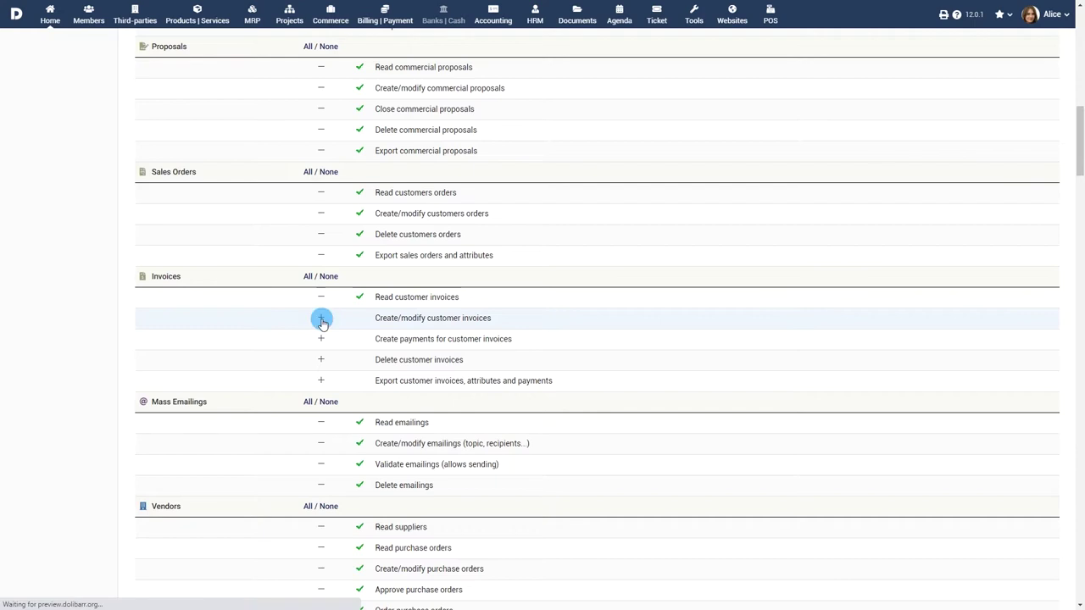
click(307, 278)
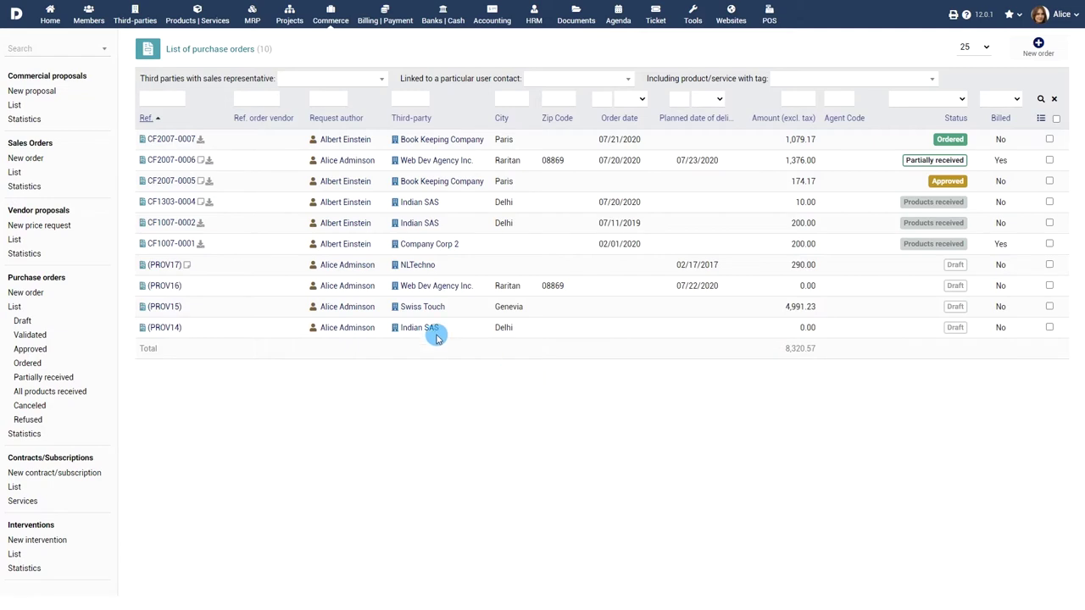
Preview a vendor invoice created from order CF2007-0005, then go to Third Parties
click(173, 184)
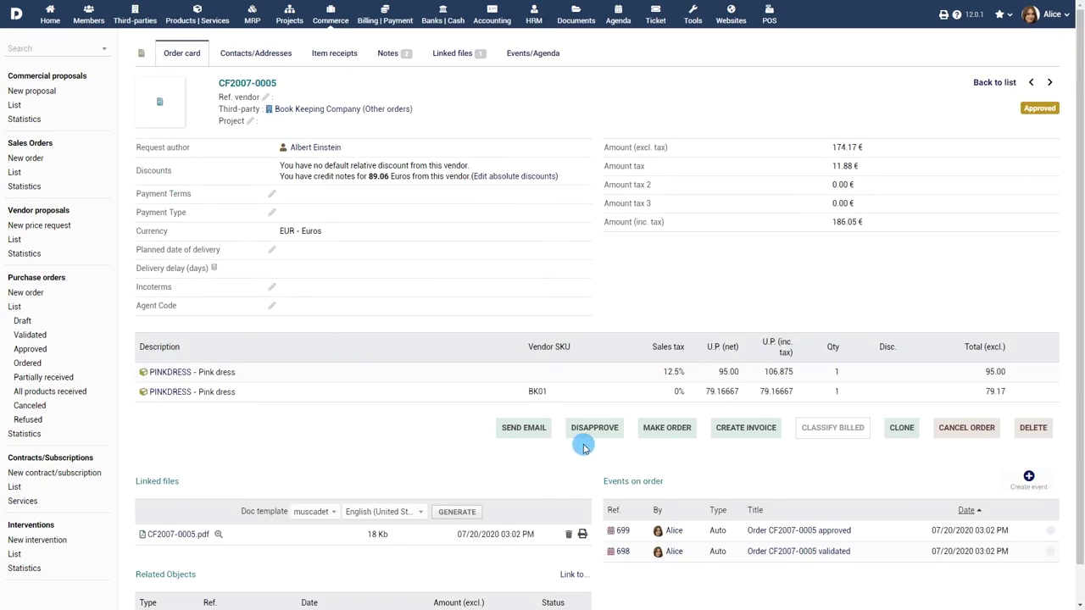
click(753, 432)
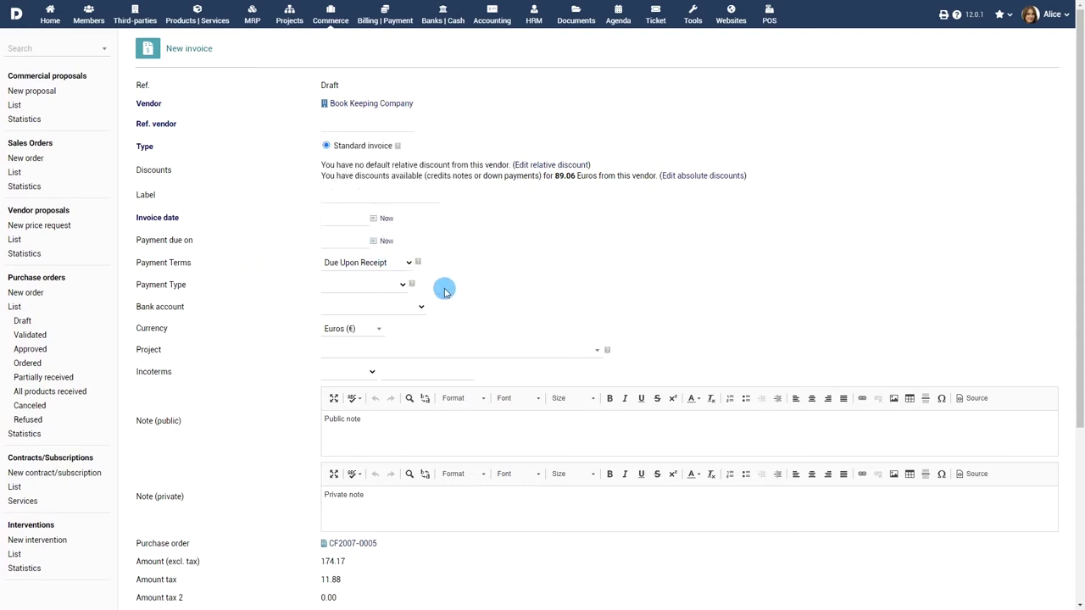
scroll(444, 293, down, 5)
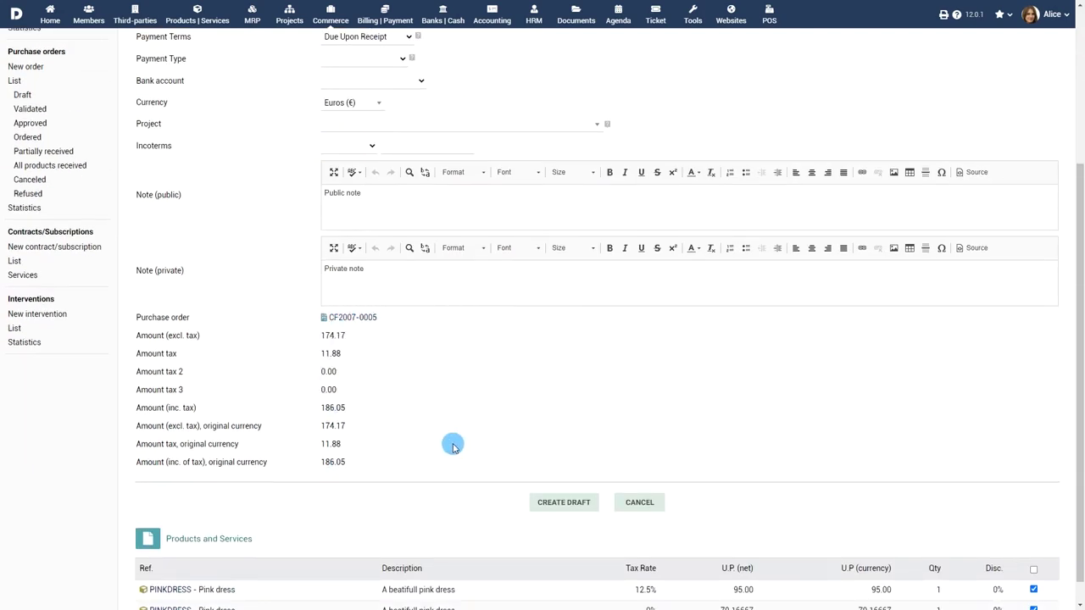
scroll(525, 430, up, 5)
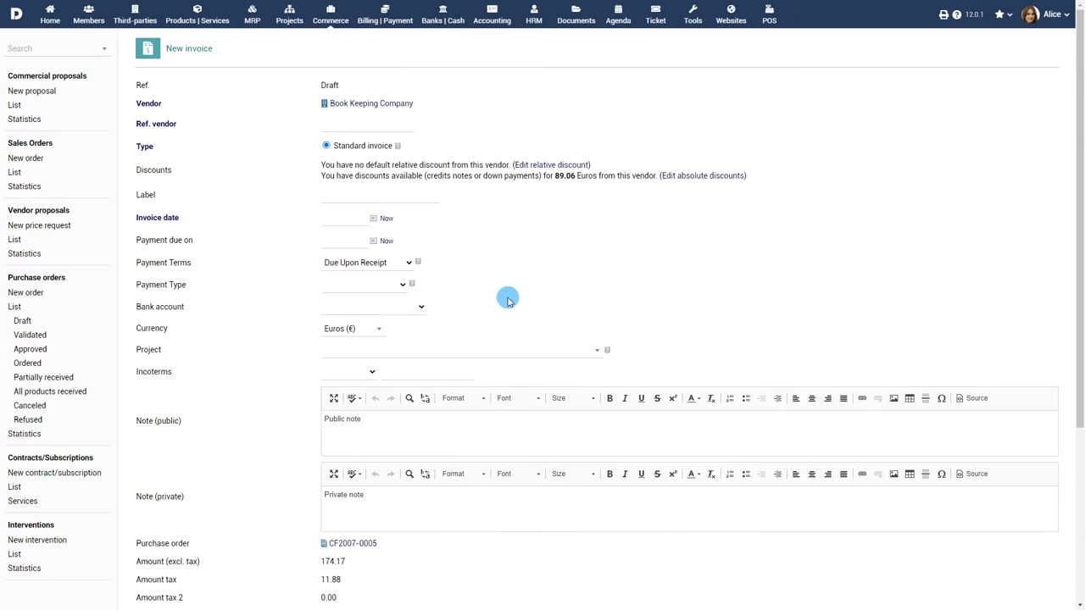
click(135, 14)
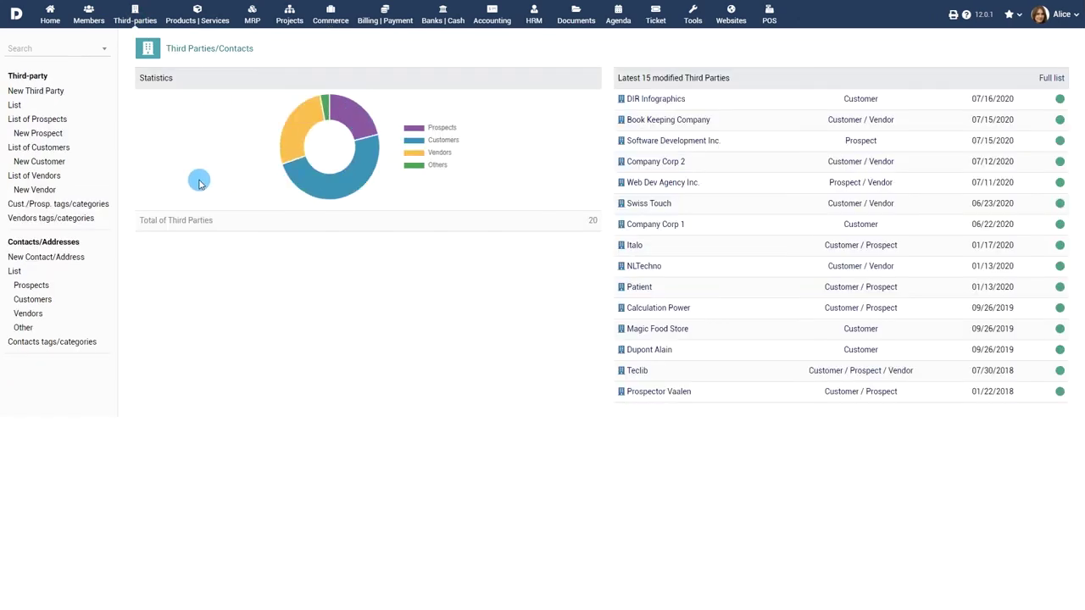
Start an invoice from Book Keeping Company's vendor tab, then open a blank one from Billing
click(39, 176)
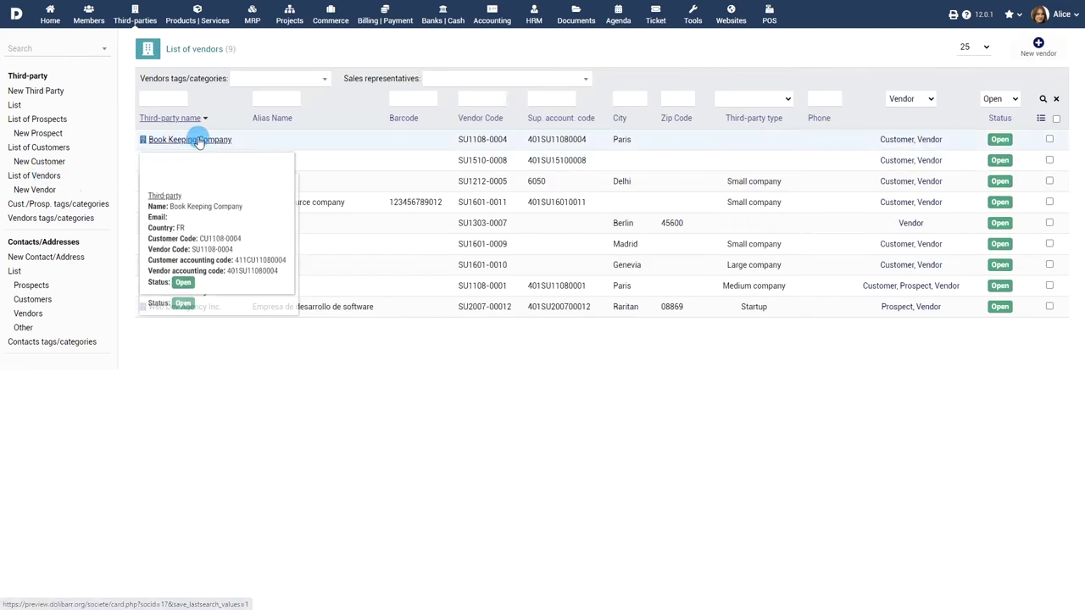
click(189, 138)
click(473, 53)
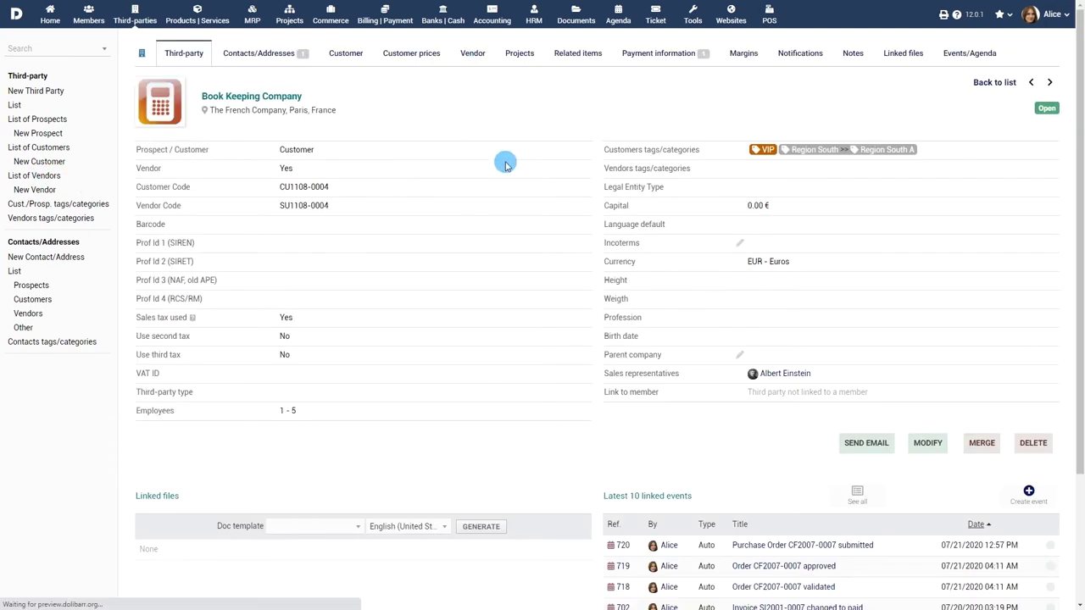
click(1013, 512)
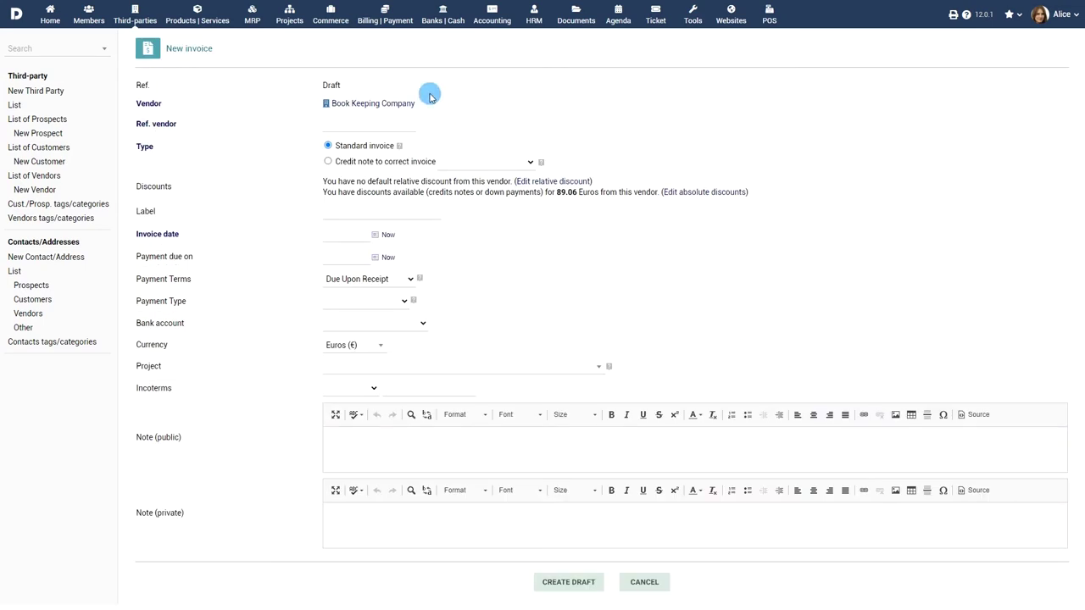
click(388, 21)
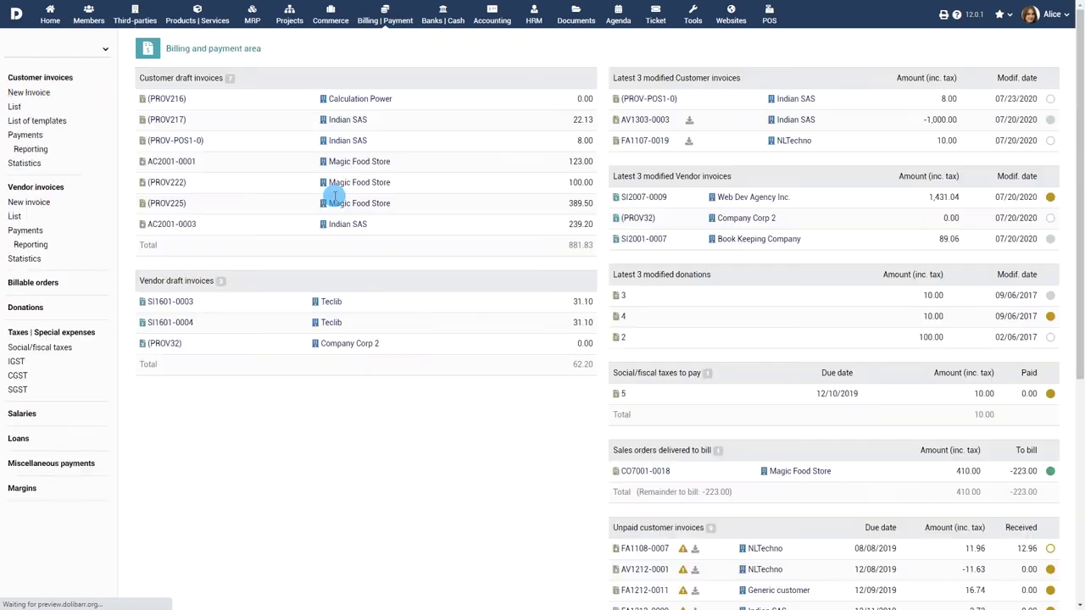
click(30, 203)
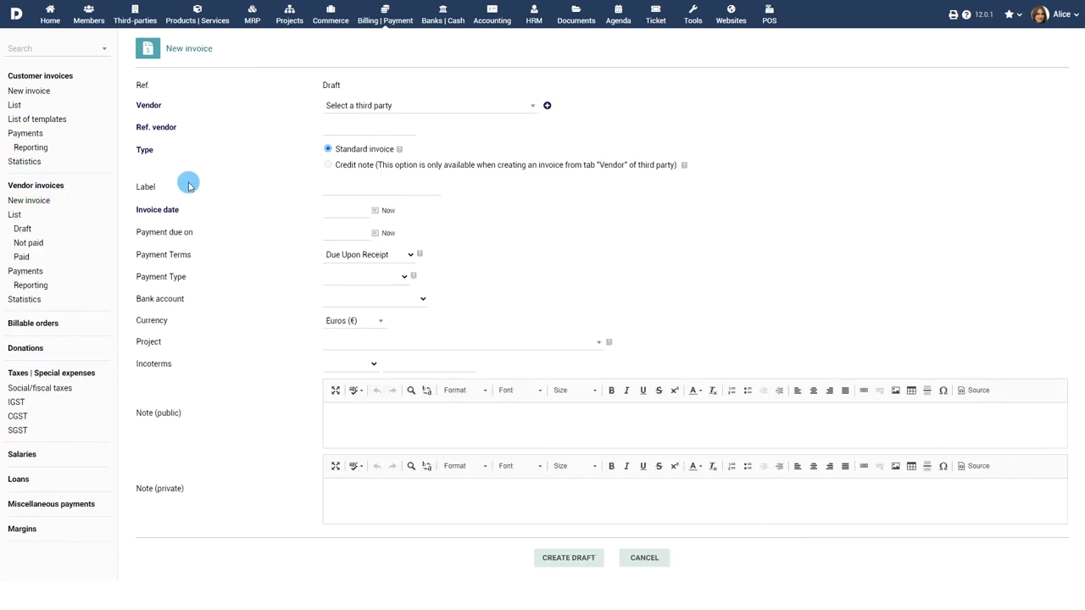
Choose vendor Swiss Touch, reference SWT, today's invoice date and due date 08/13/2020
click(481, 107)
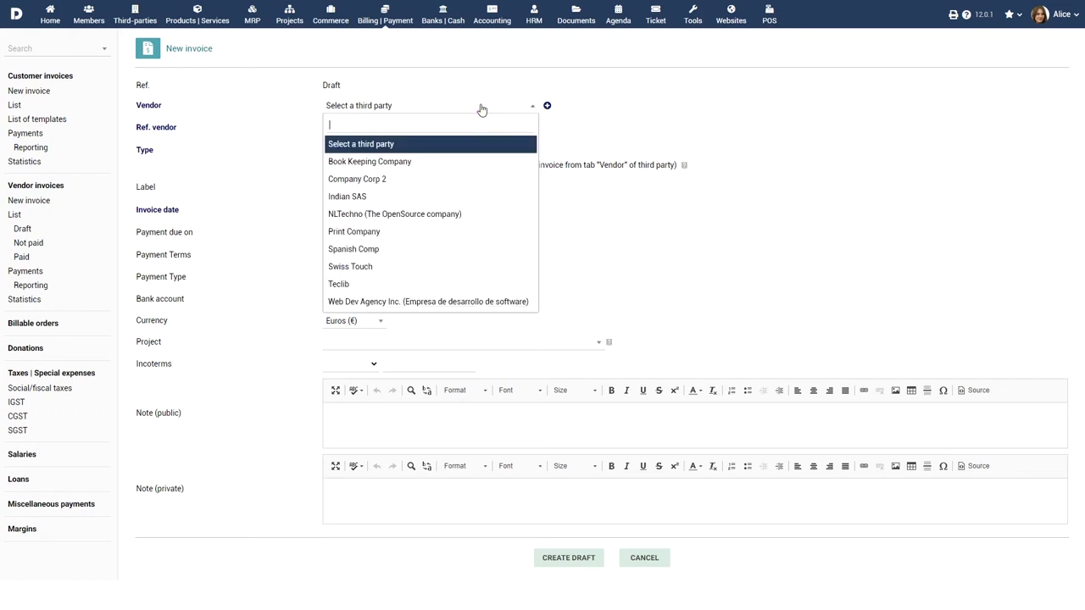
click(419, 266)
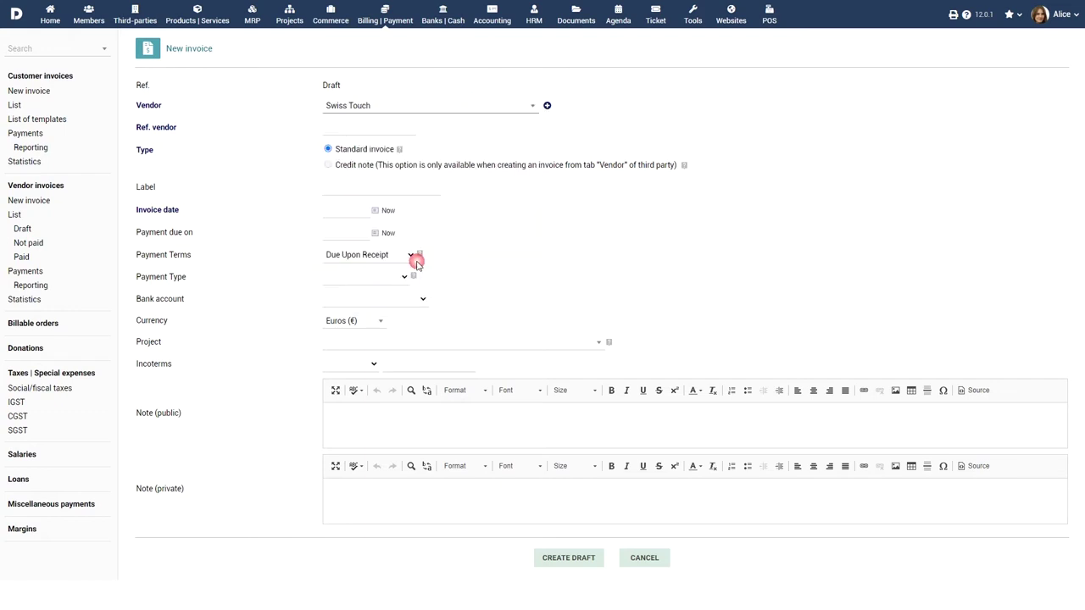
click(363, 136)
text(SWT)
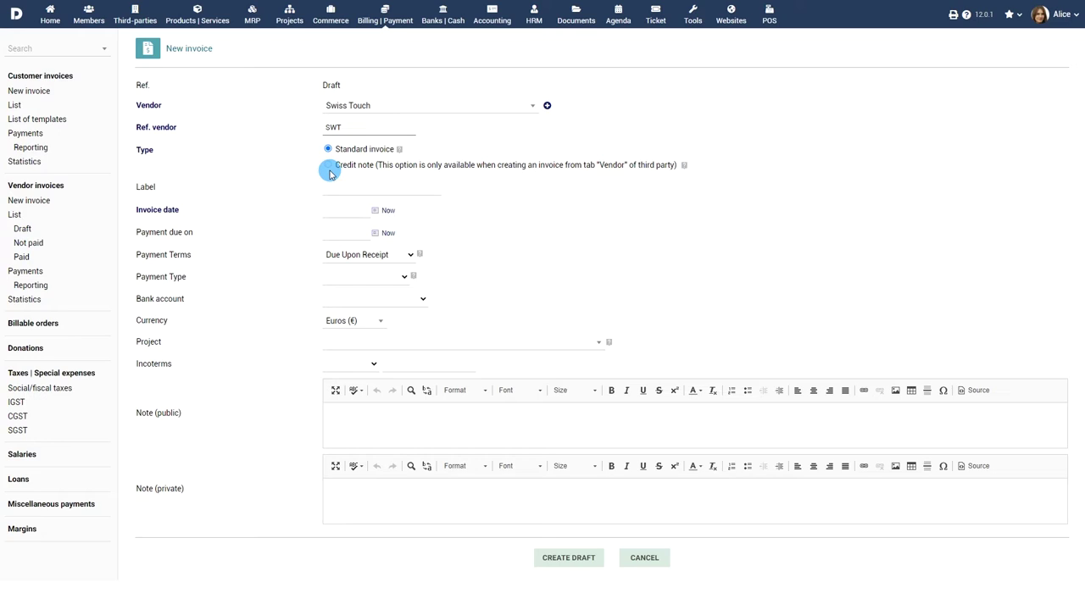
click(388, 211)
click(376, 233)
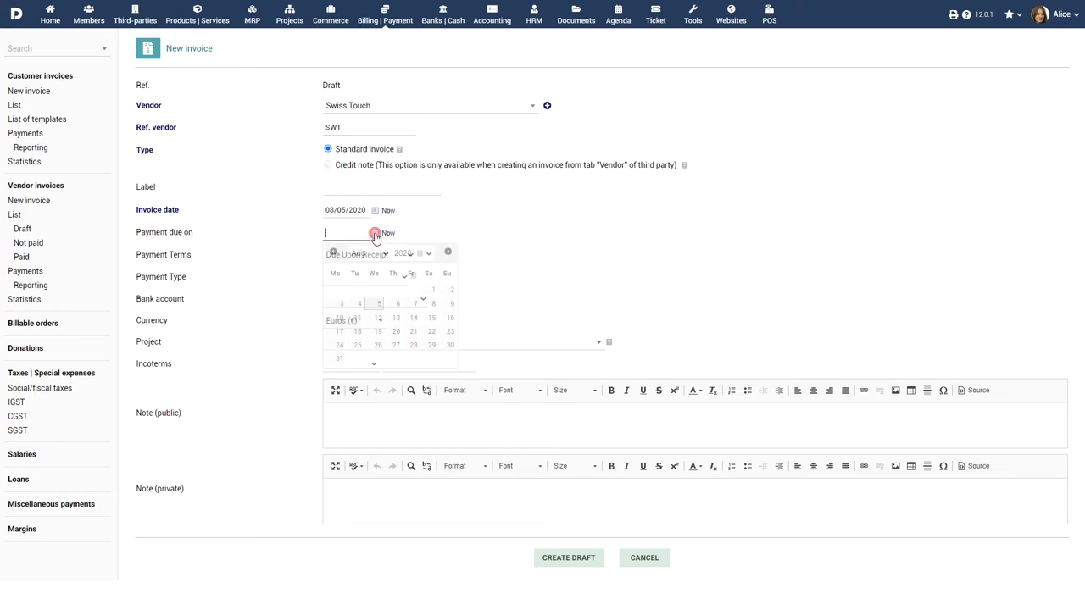
click(398, 319)
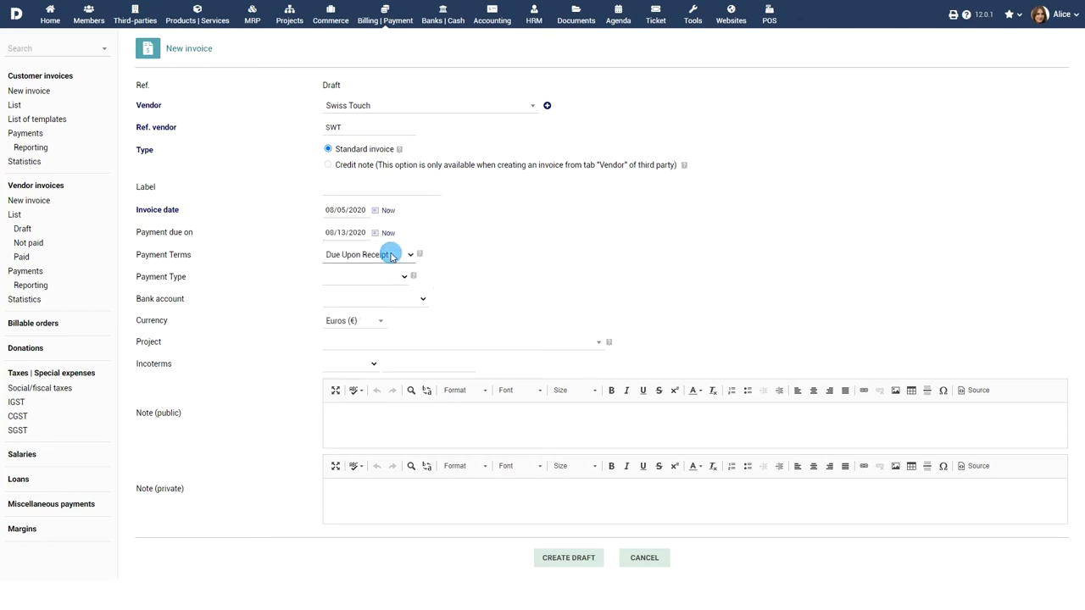
Set 30-day terms, bank transfer, the Luxemburg Bank Account and Euros currency
click(393, 254)
click(379, 280)
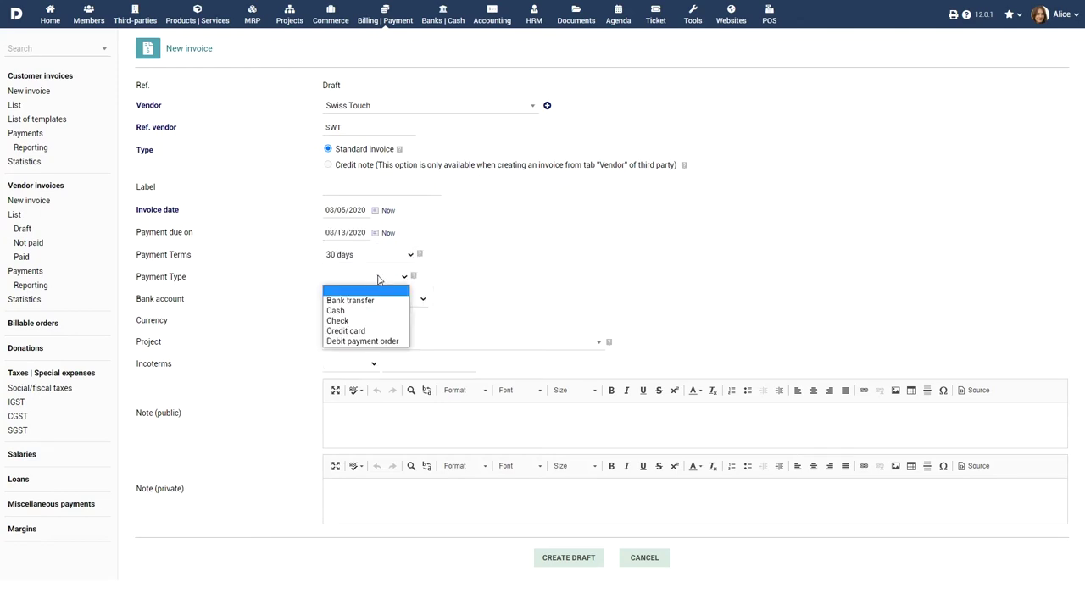
click(373, 299)
click(380, 303)
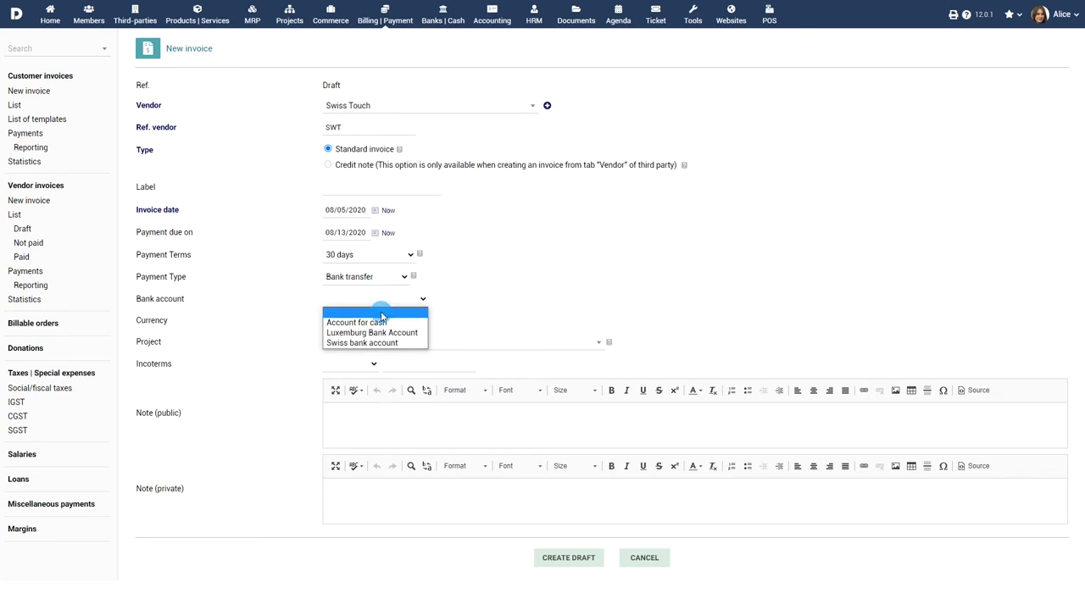
click(383, 331)
click(378, 323)
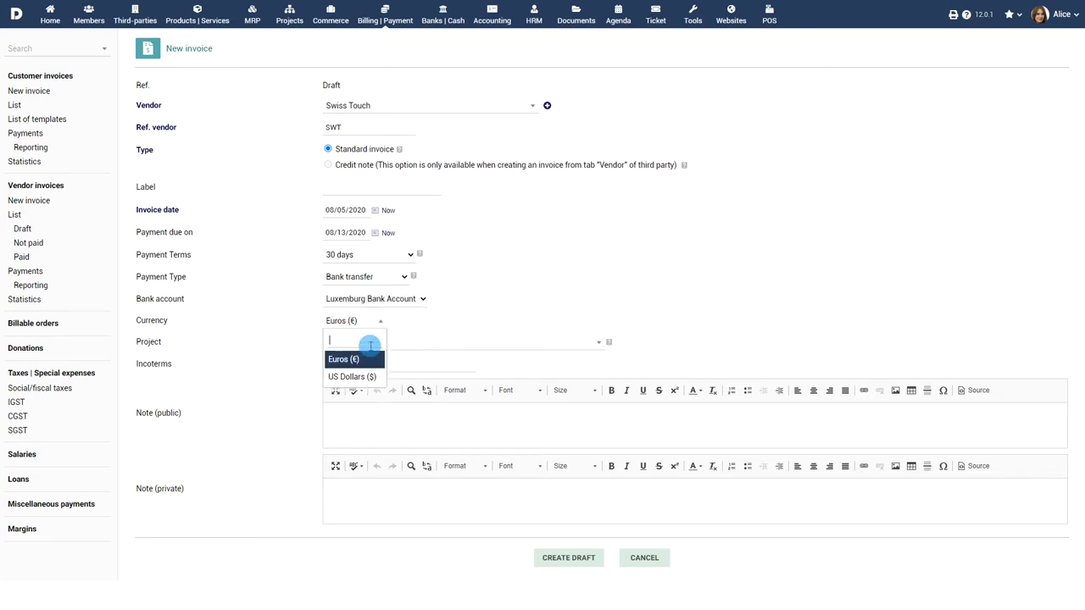
click(363, 355)
Link the invoice to project PROJ1, add a public note and create the draft
click(454, 343)
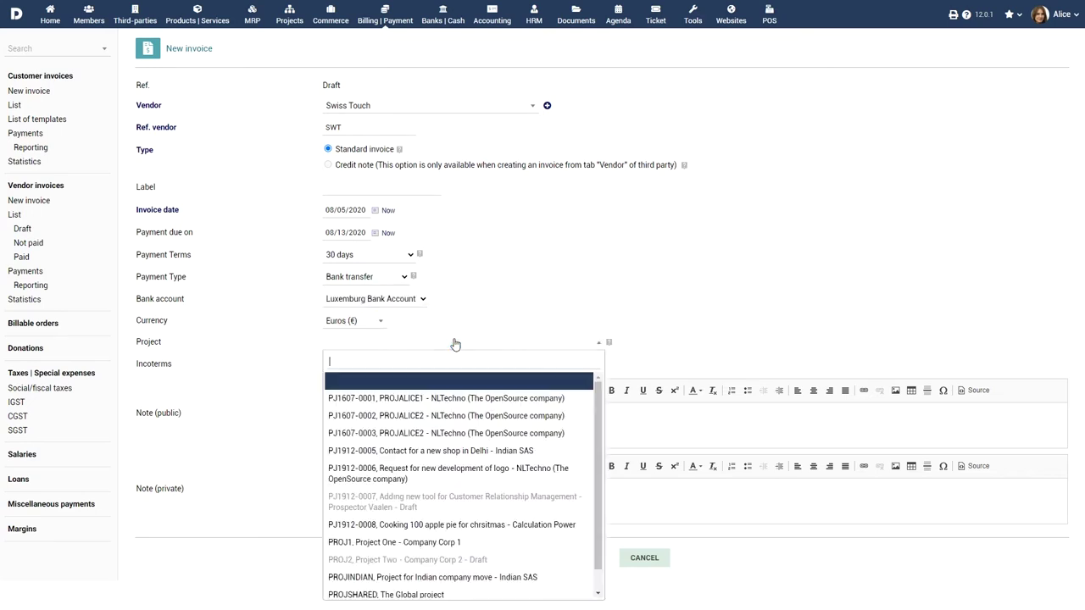
click(442, 543)
click(423, 426)
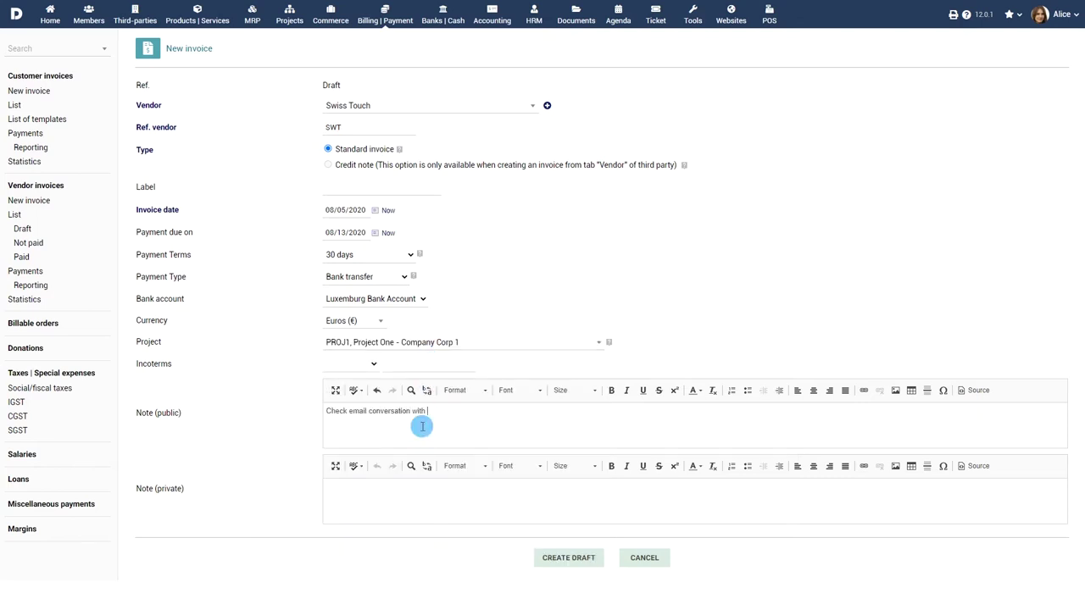
click(569, 558)
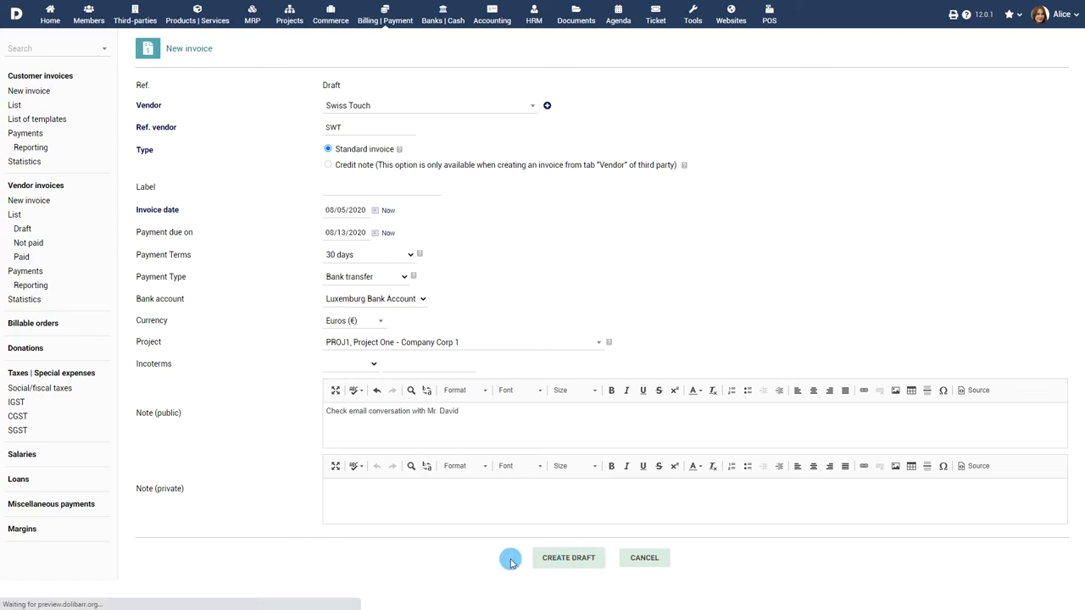
Add the Swiss Army Knife (SK003) line at a net unit price of 323
click(209, 400)
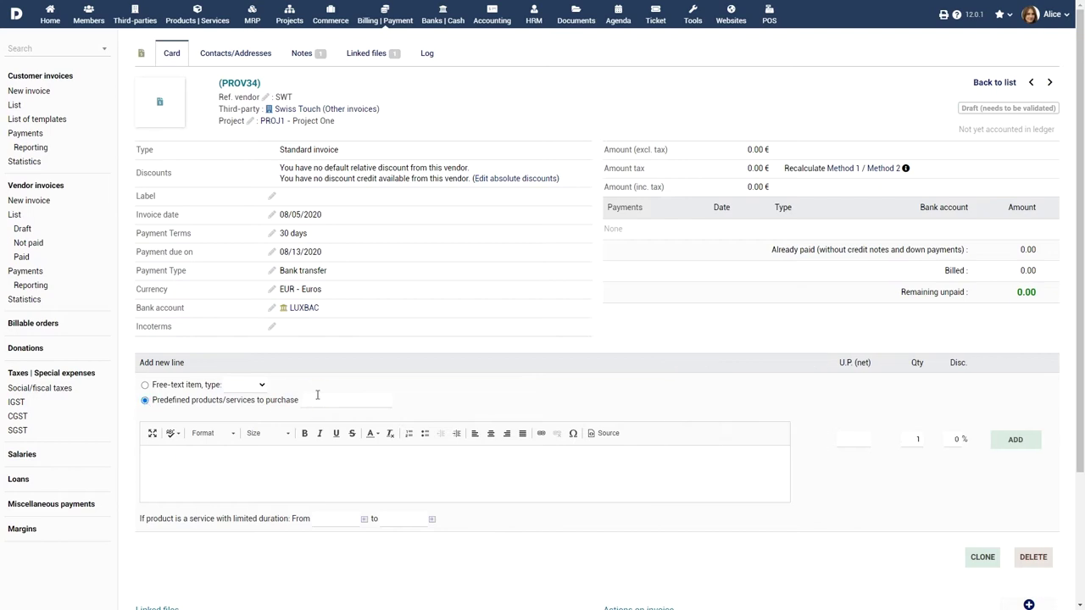
click(317, 395)
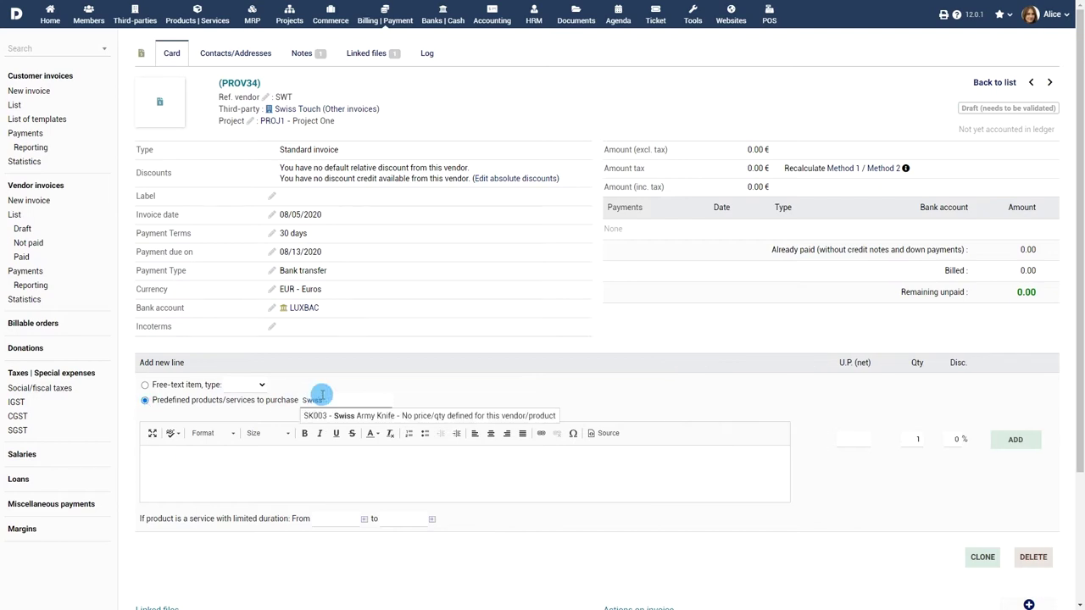
click(356, 415)
click(863, 441)
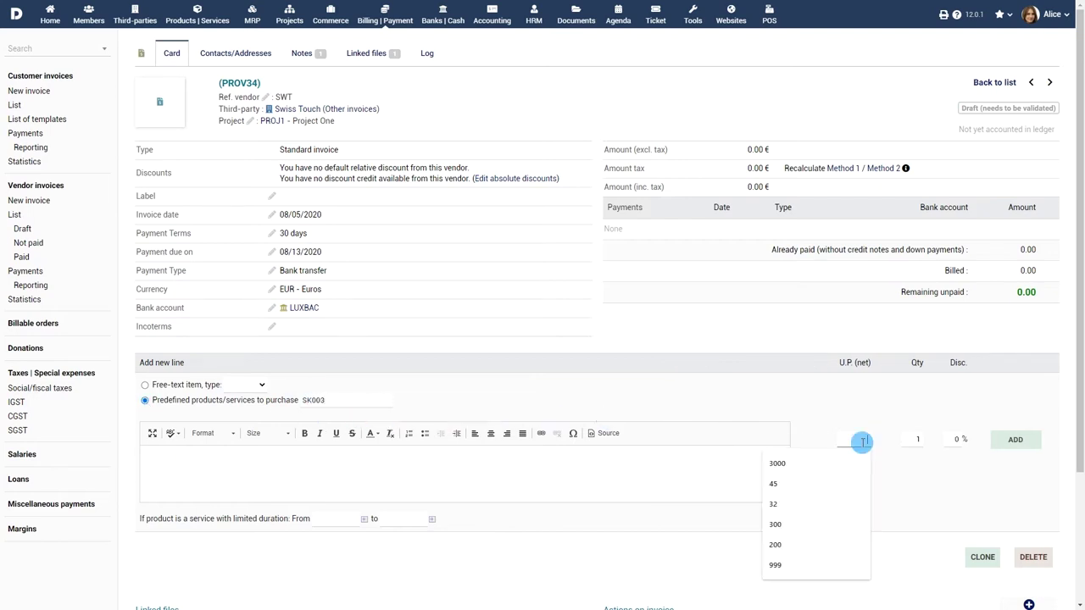
text(323)
click(1010, 440)
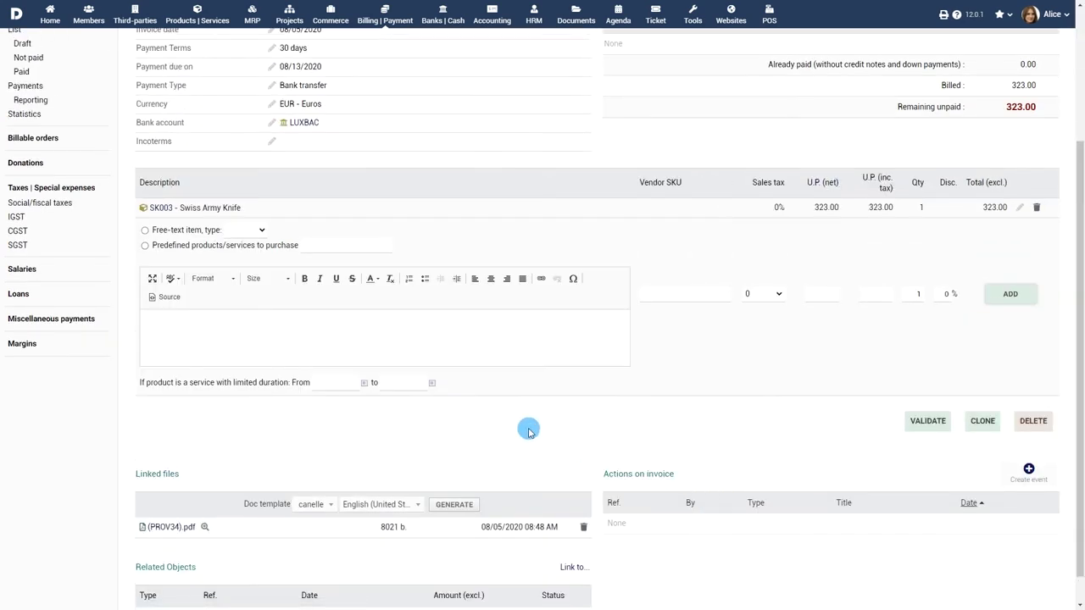
Add a free-text product line of 5 Knife Holders at 18 each
click(145, 229)
click(244, 229)
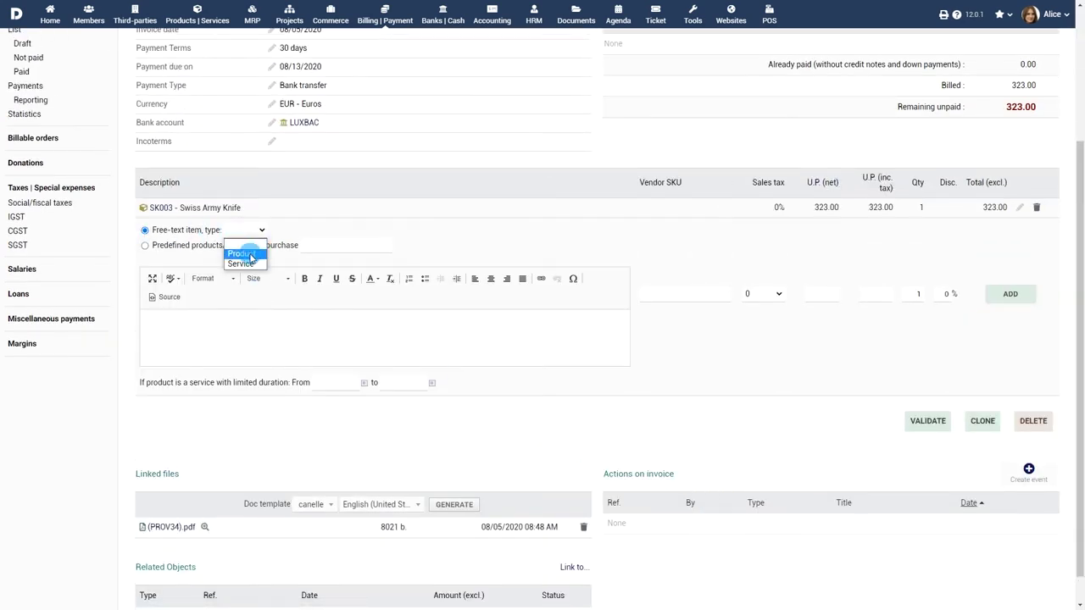
click(246, 254)
text(Knife Holder)
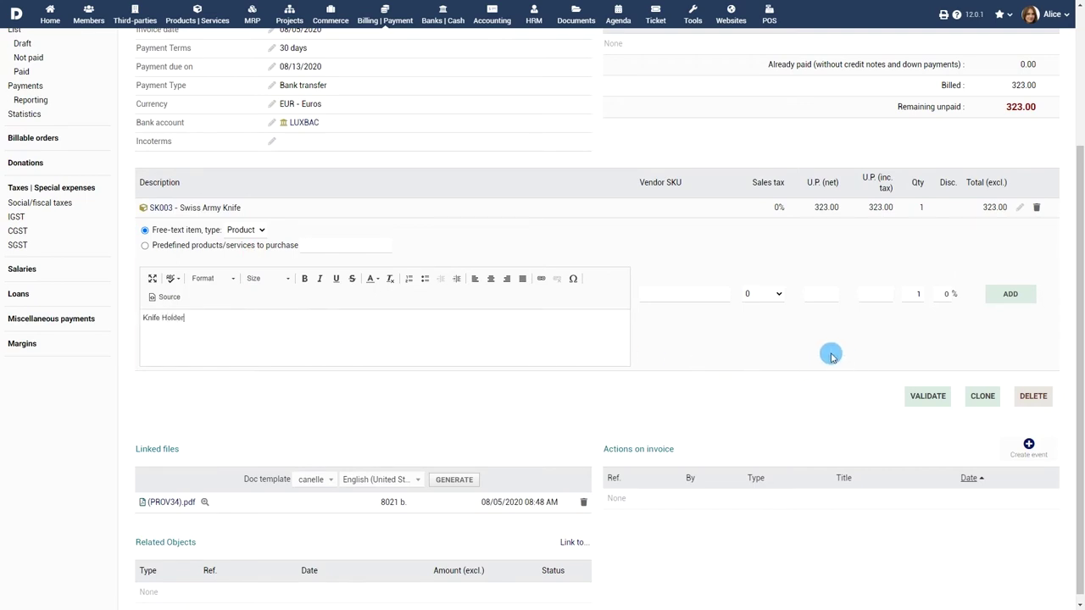
click(819, 295)
text(18)
double_click(911, 297)
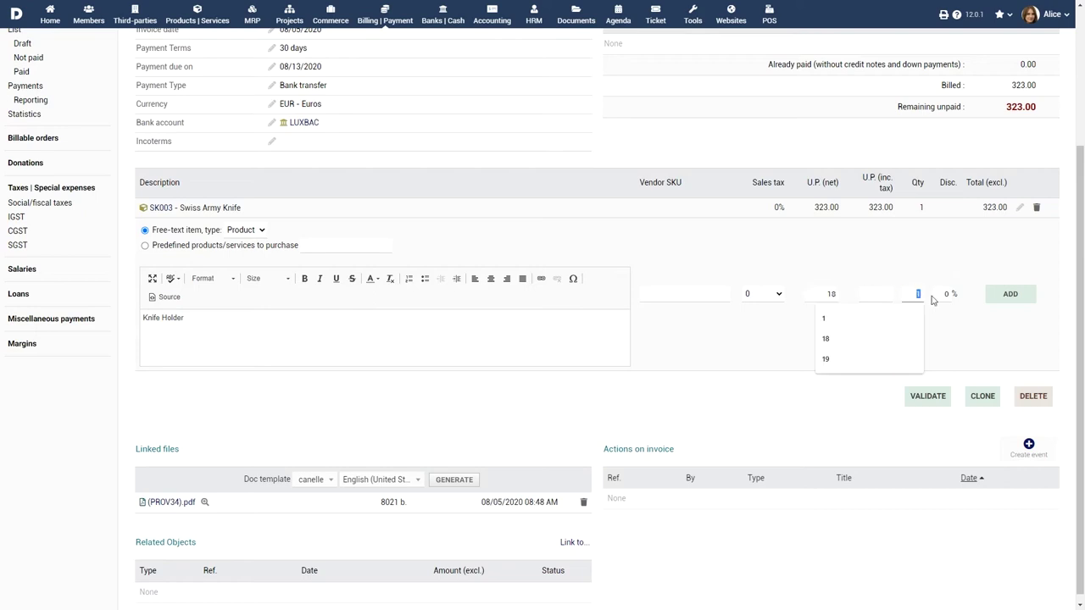
text(5)
click(1013, 304)
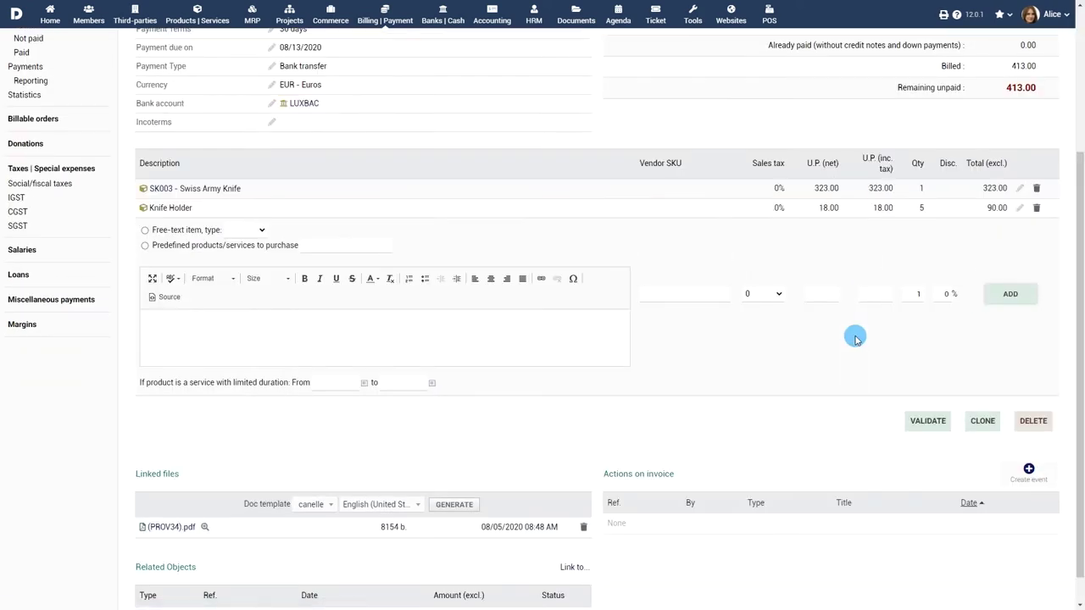
scroll(856, 340, up, 3)
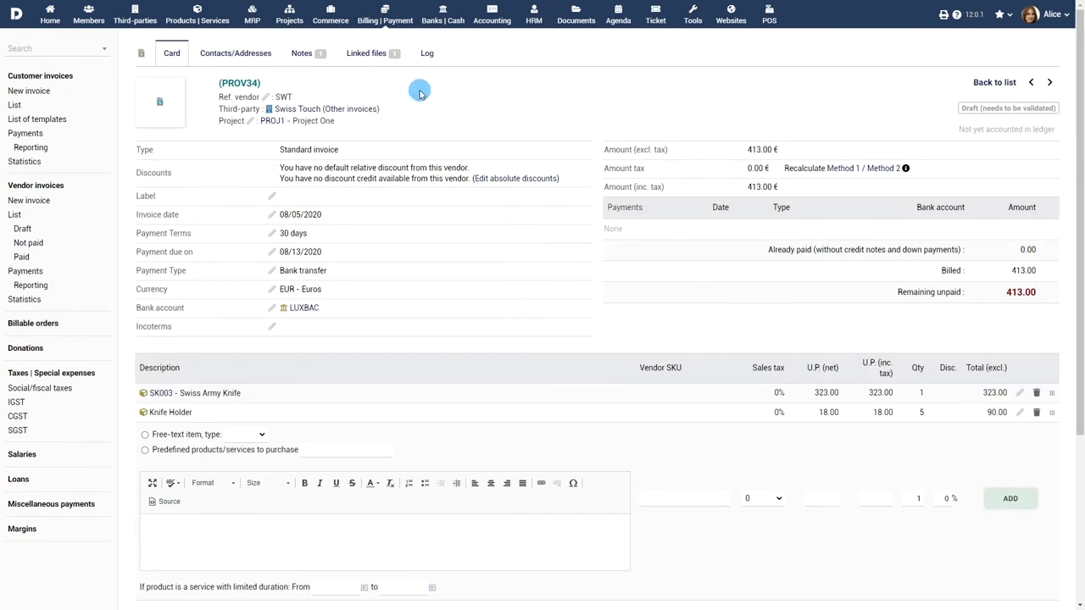
click(367, 53)
Upload the Contract PDF as an attachment to draft invoice PROV34
click(178, 344)
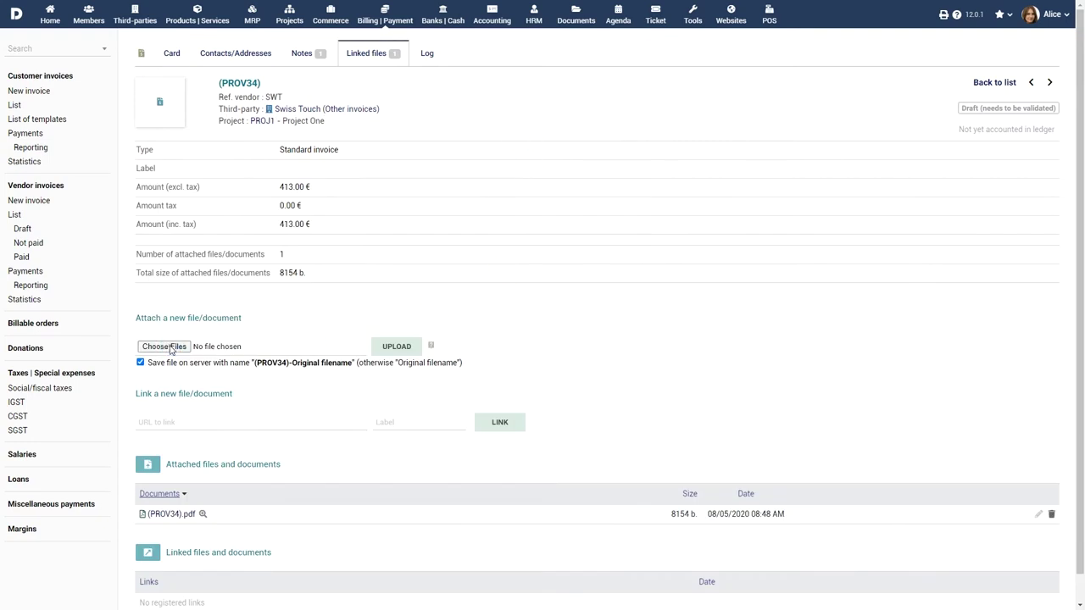
click(132, 89)
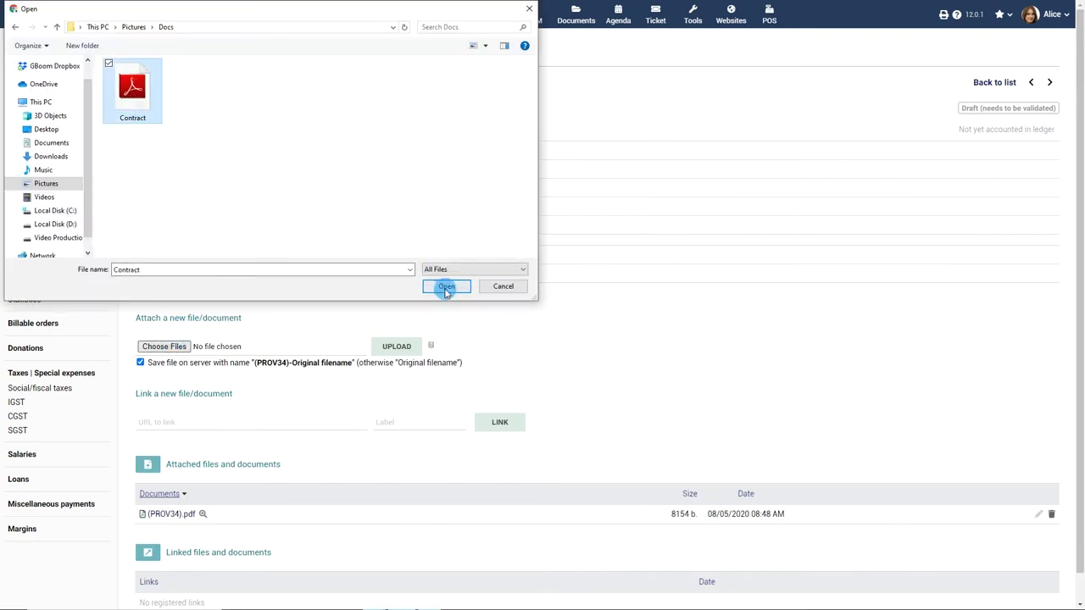
click(446, 286)
click(415, 347)
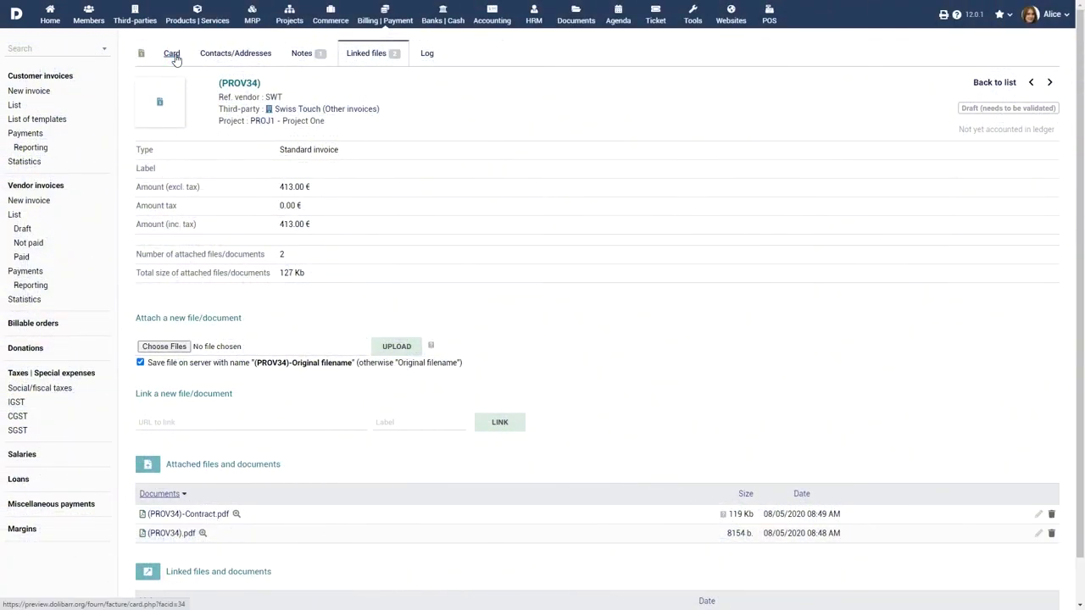
Validate draft PROV34 as SI2008-0010, open its PDF, and bring up the email form
click(174, 57)
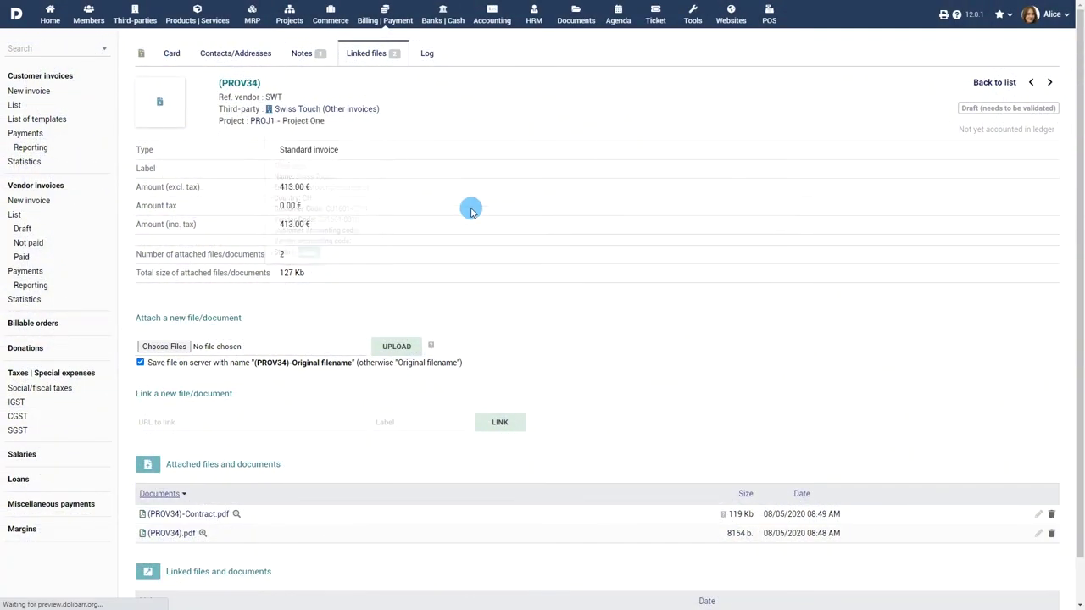
scroll(622, 312, down, 3)
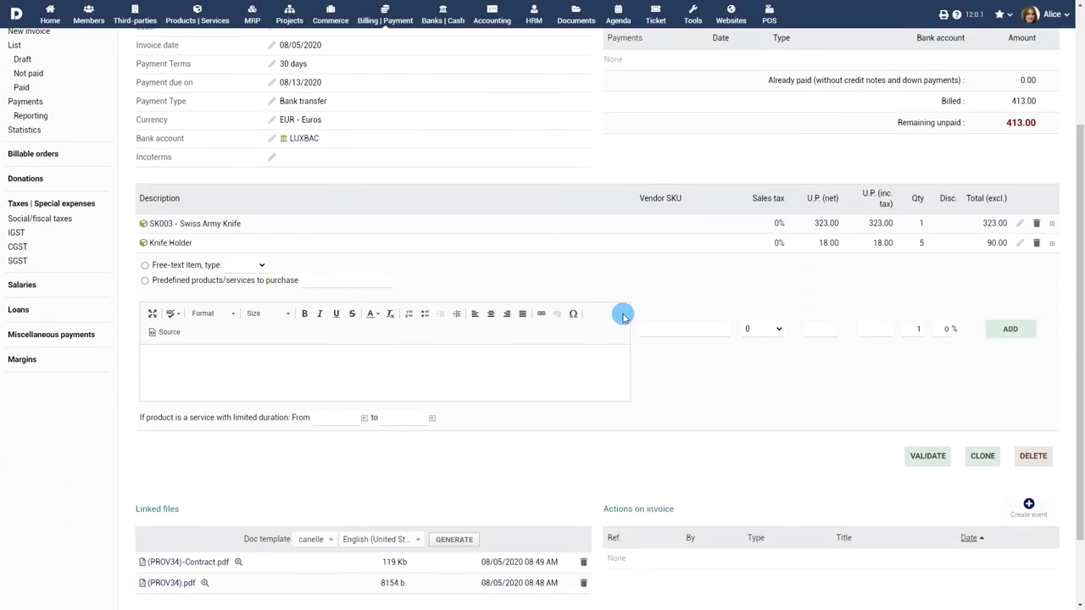
click(923, 455)
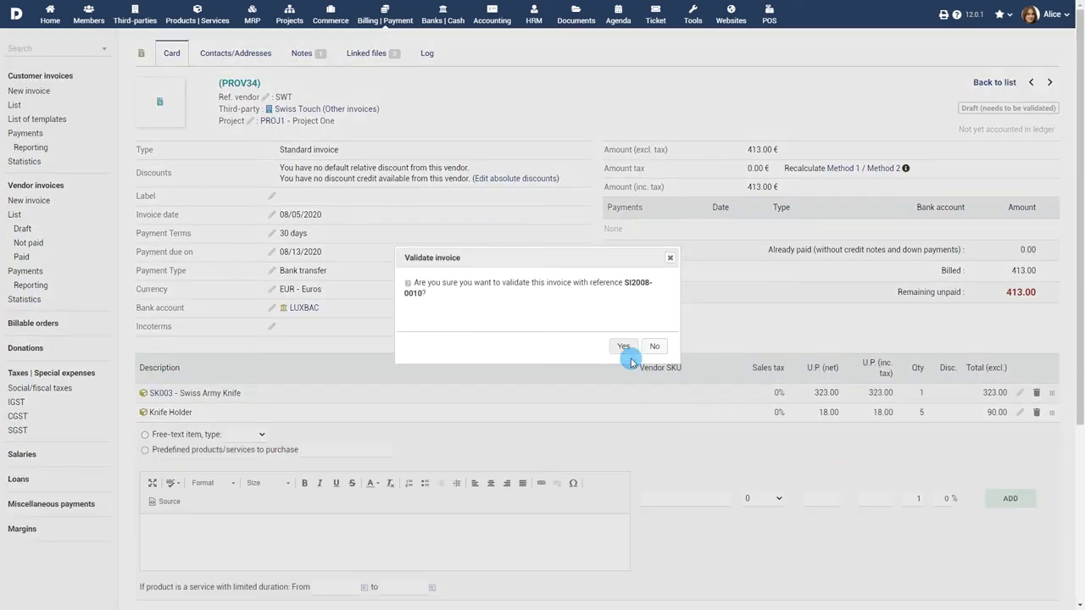
click(623, 346)
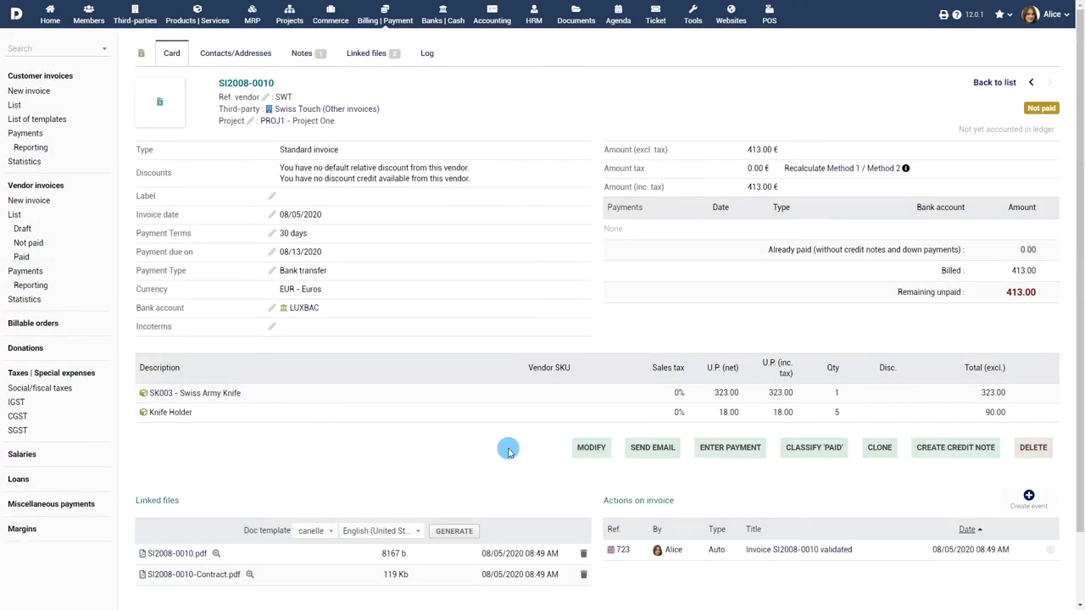
click(180, 554)
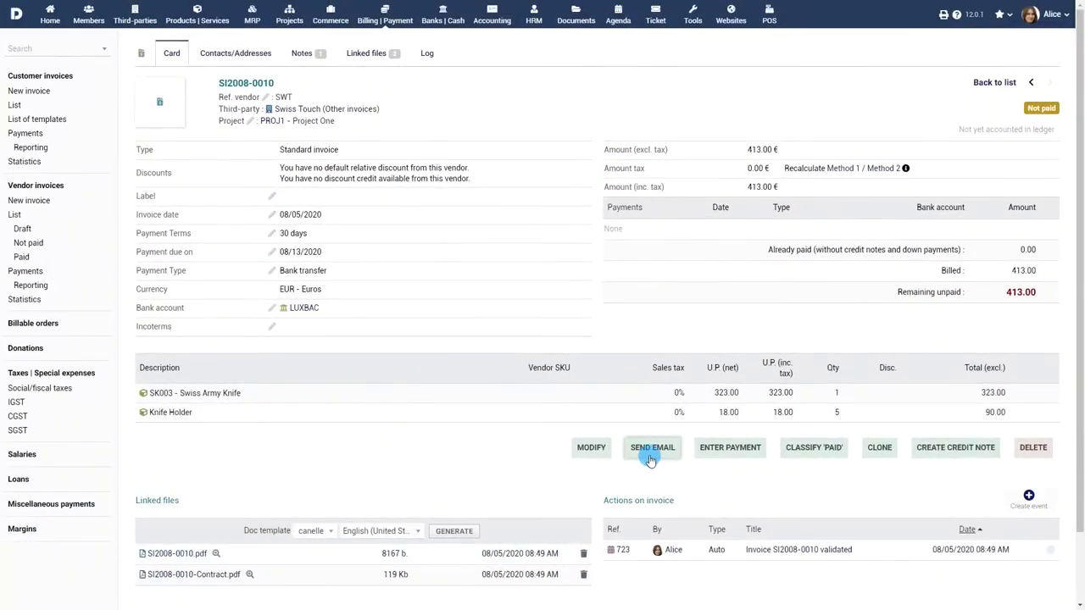
click(651, 459)
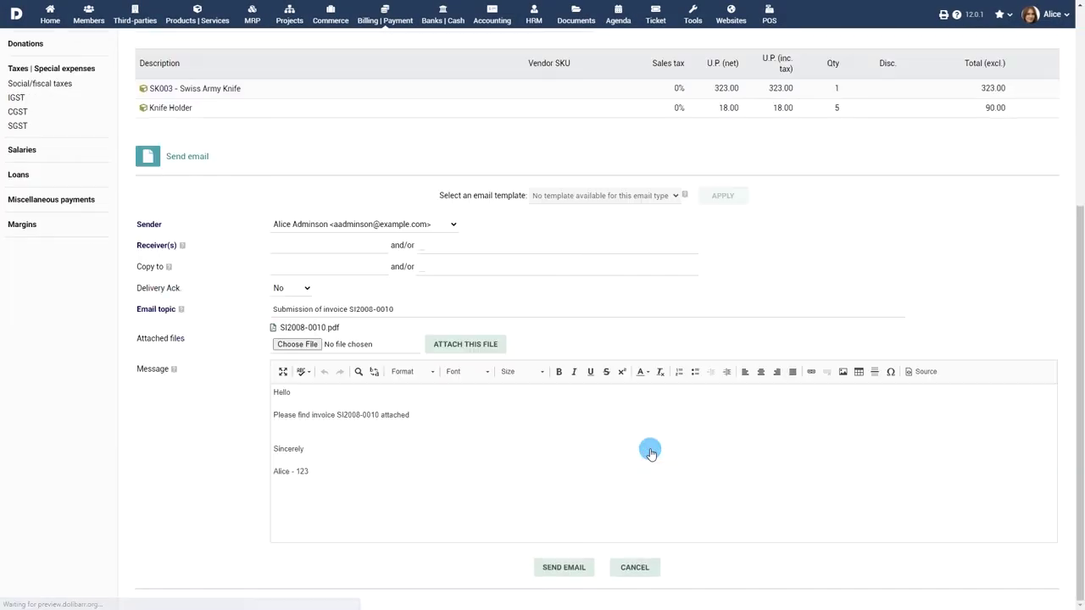
Send invoice SI2008-0010 by email to the vendor contact's address
click(355, 245)
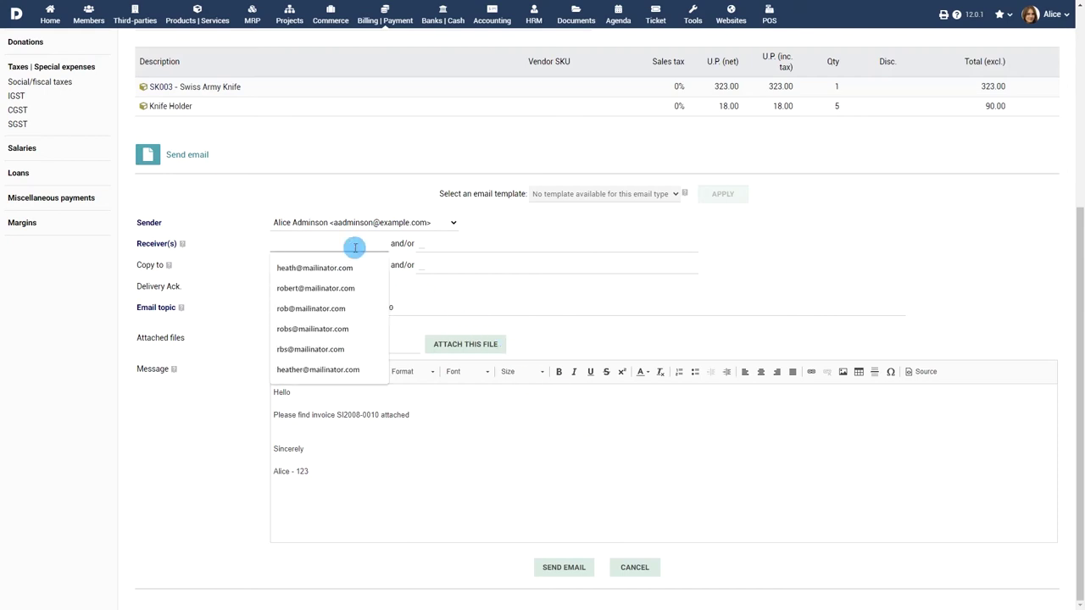
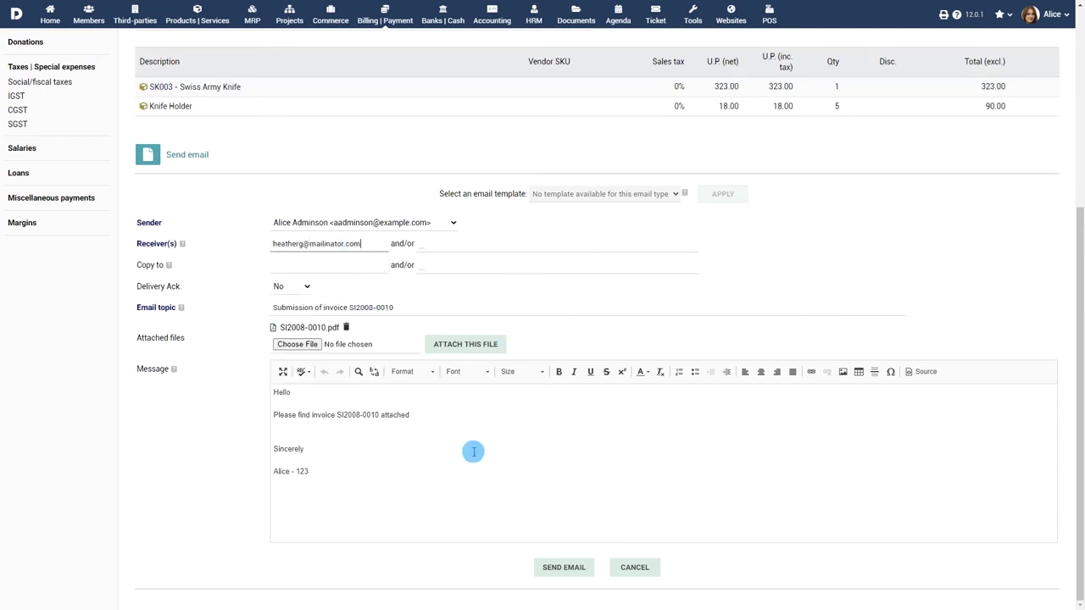
click(563, 566)
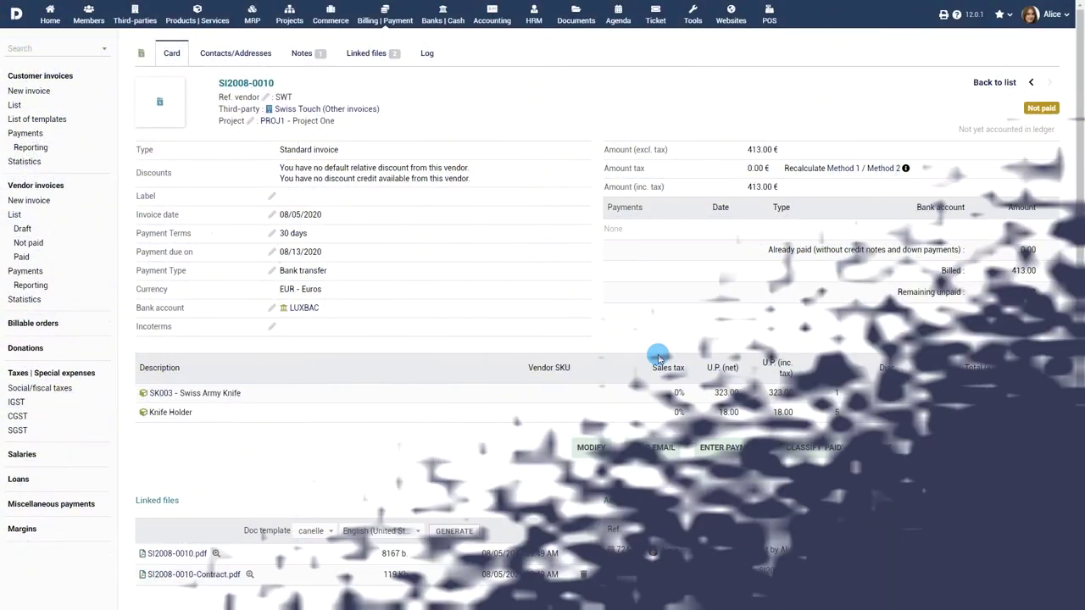
Record and validate a partial payment of 213.00 on SI2008-0010
click(735, 454)
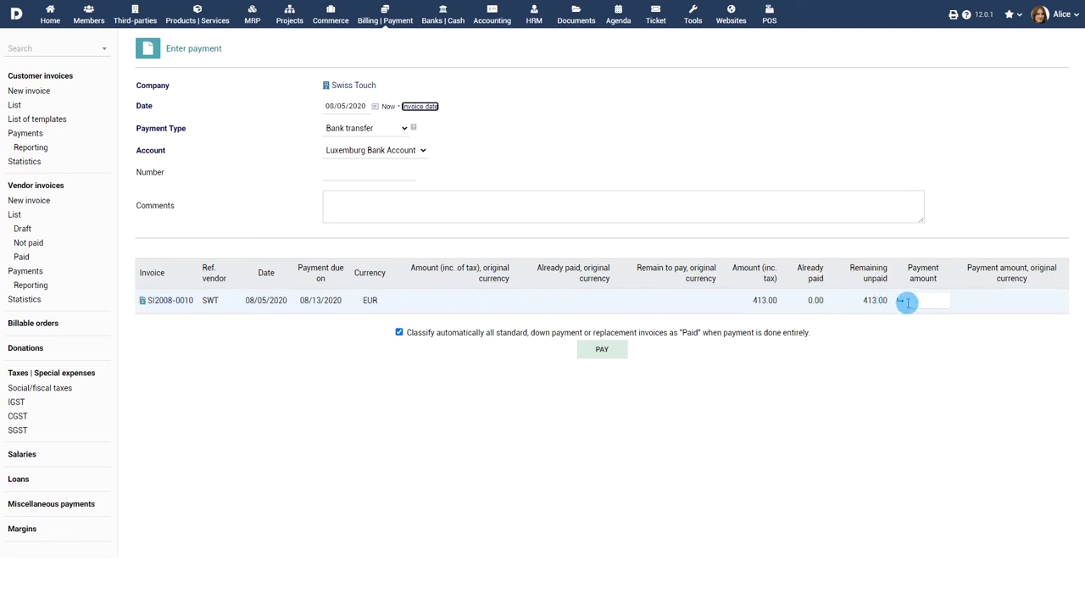
click(907, 303)
text(213)
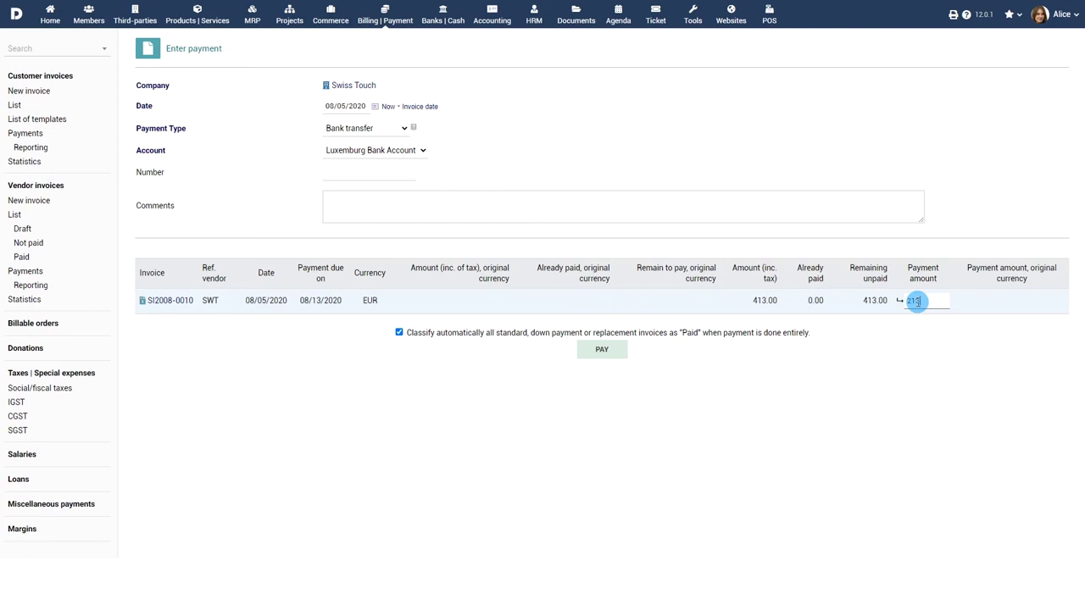
click(602, 349)
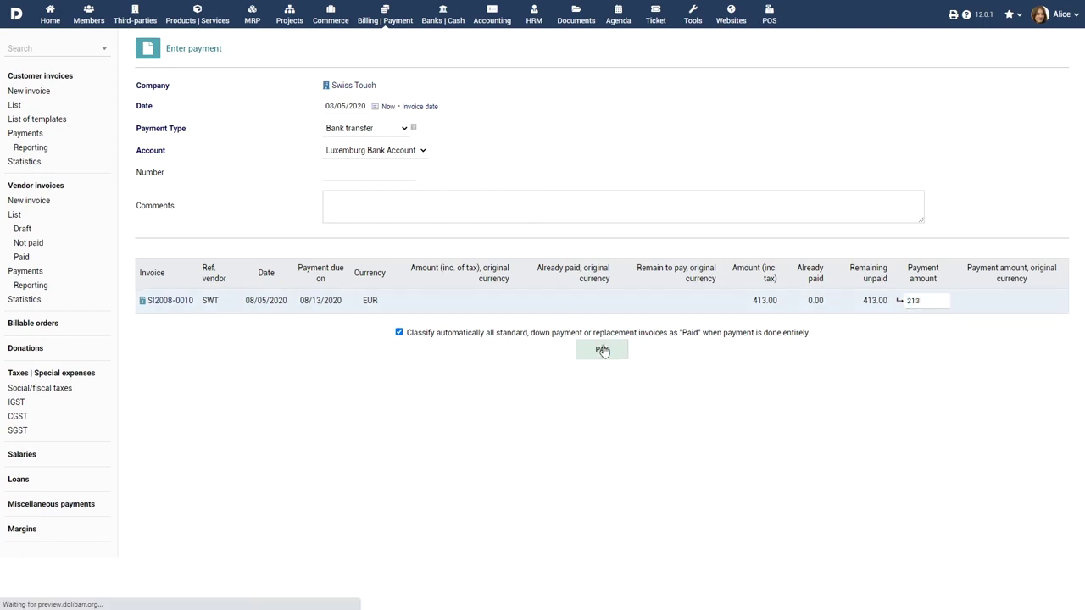
click(998, 360)
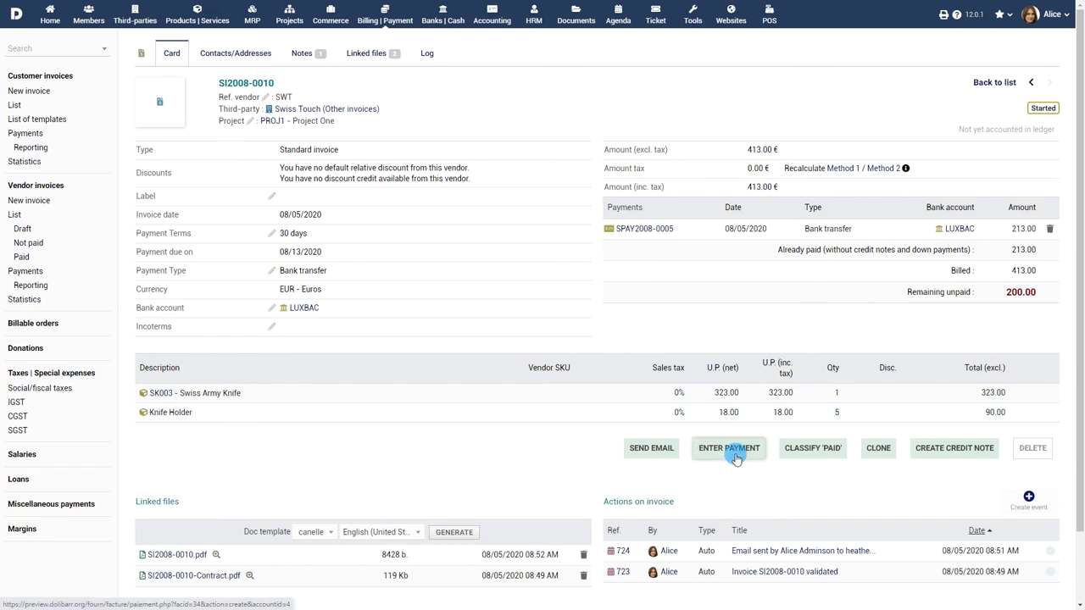
Pay the remaining 200.00, dated on the invoice date
click(730, 449)
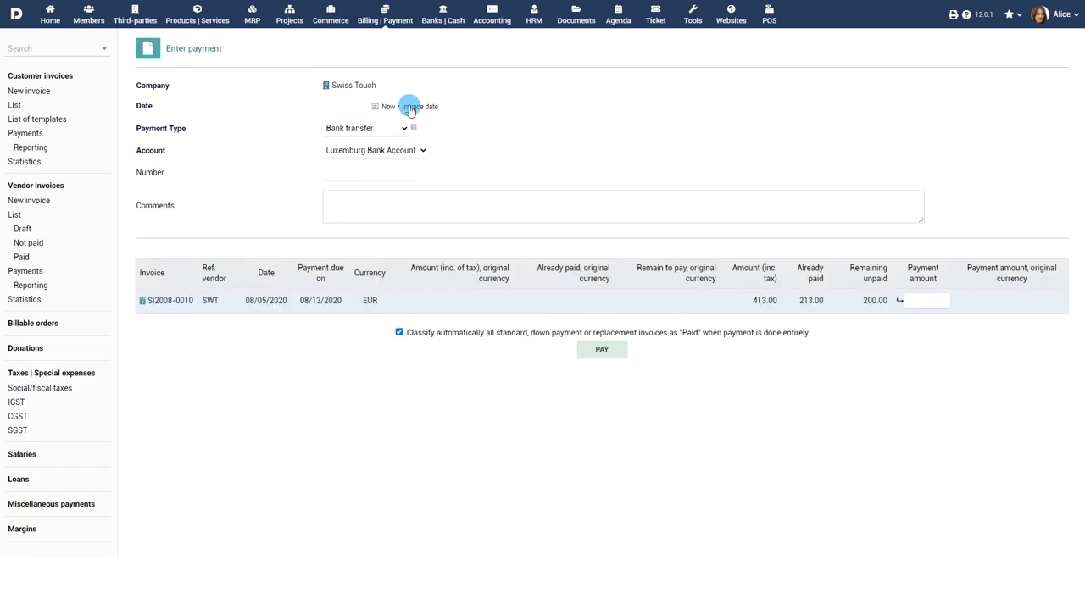
click(415, 106)
click(921, 300)
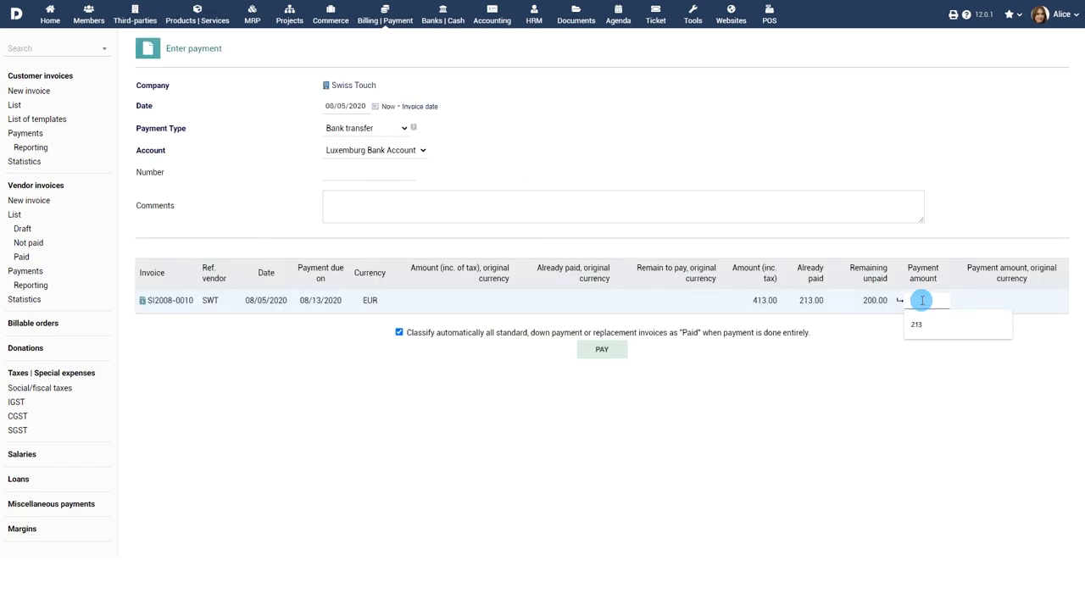
text(200)
click(604, 352)
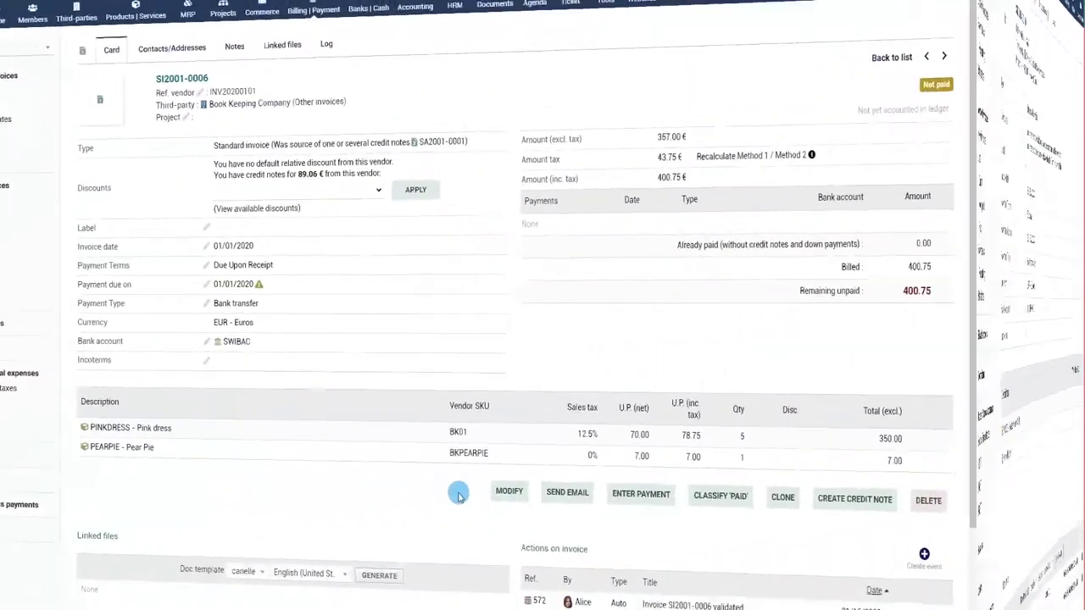
Confirm SI2001-0006 as Paid, then open a credit note form for Book Keeping Company
click(820, 489)
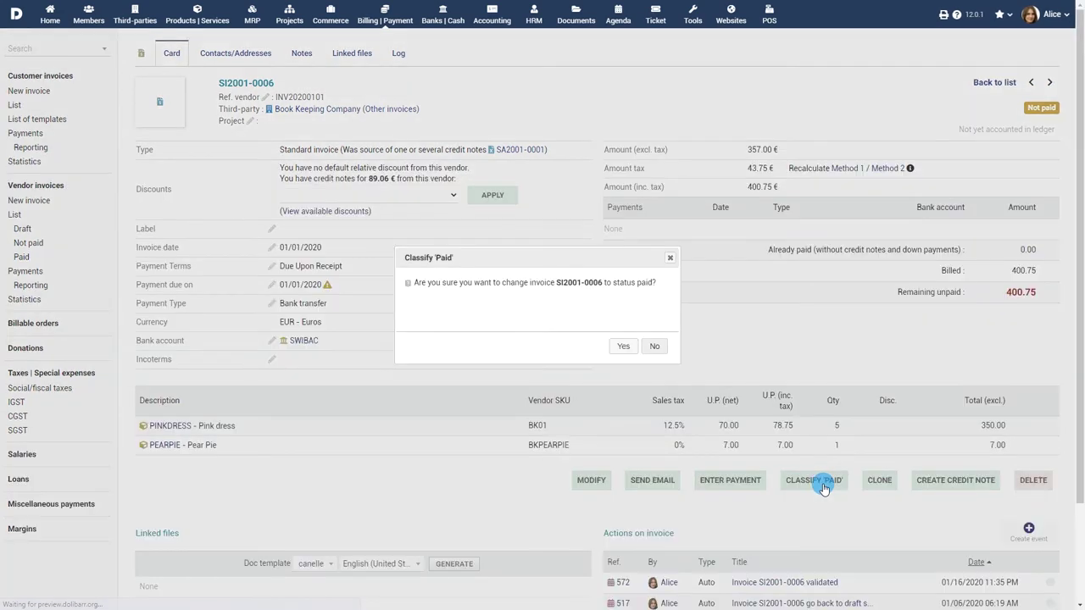
click(625, 347)
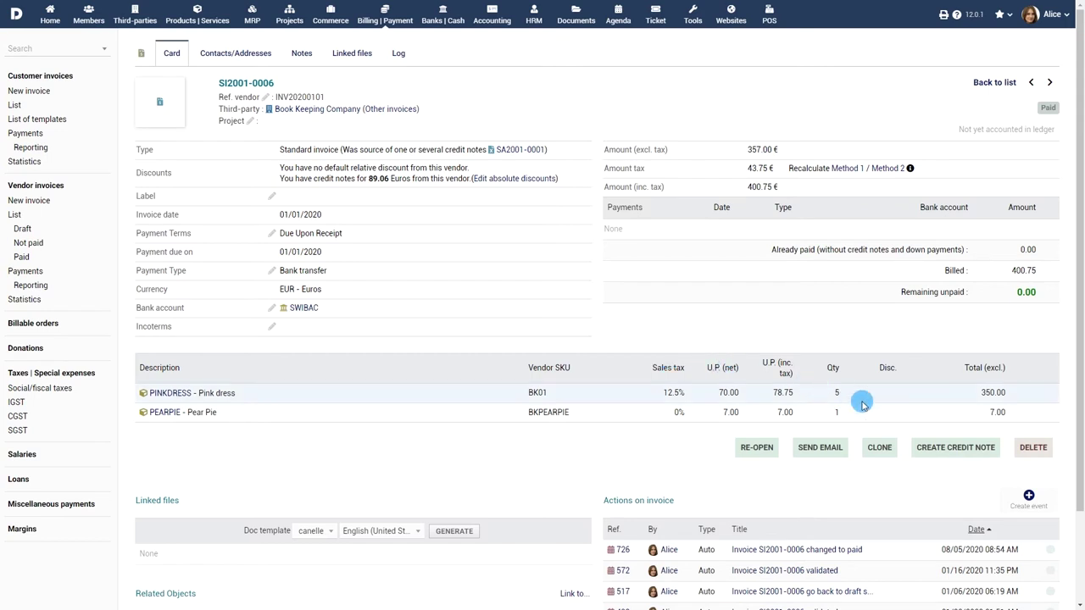
click(958, 450)
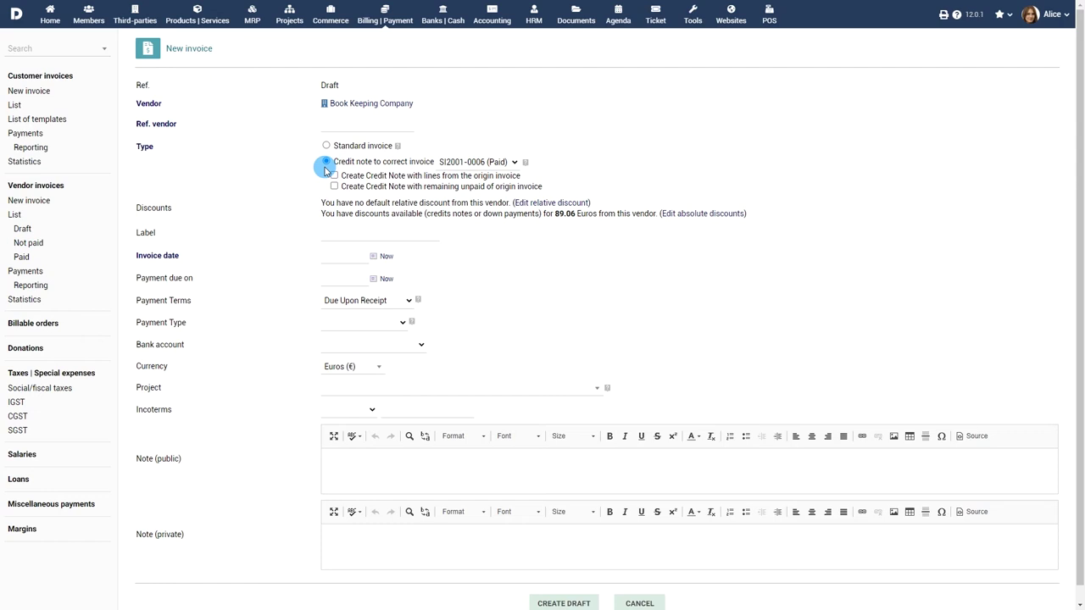
Enter vendor reference SWT1 on the credit note and set its date to today
click(368, 126)
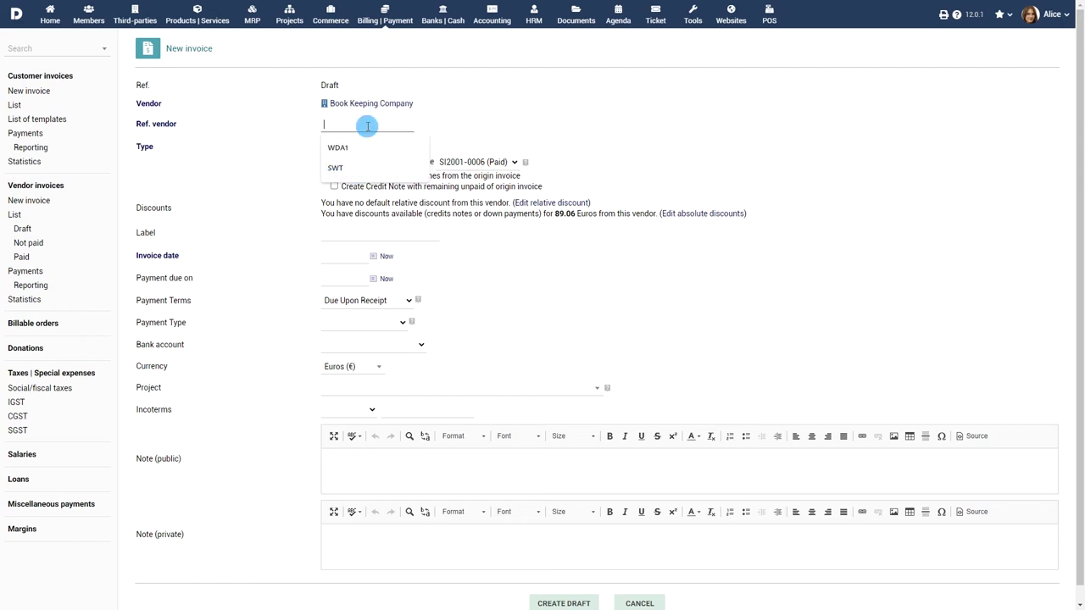
text(SWT1)
click(386, 257)
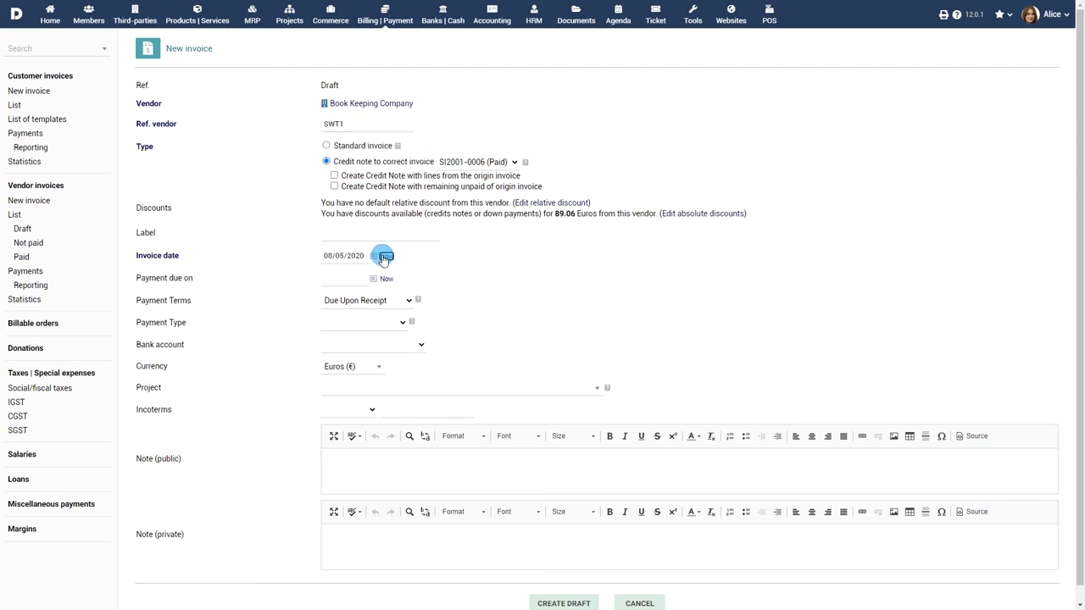
Set payment by bank transfer to Luxemburg Bank Account and create the draft credit note
click(387, 348)
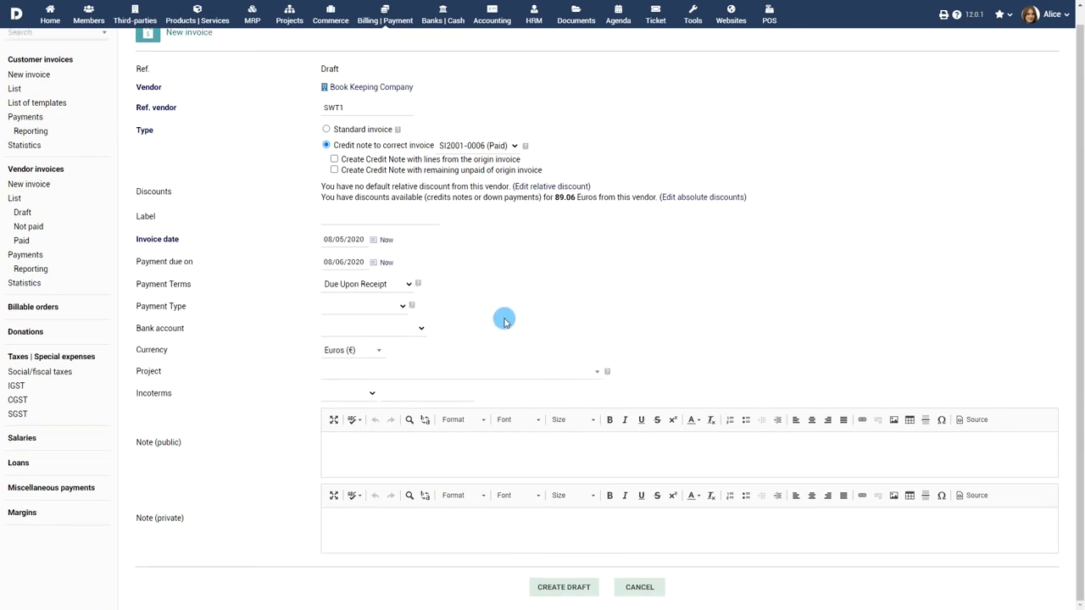
click(395, 310)
click(395, 330)
click(390, 358)
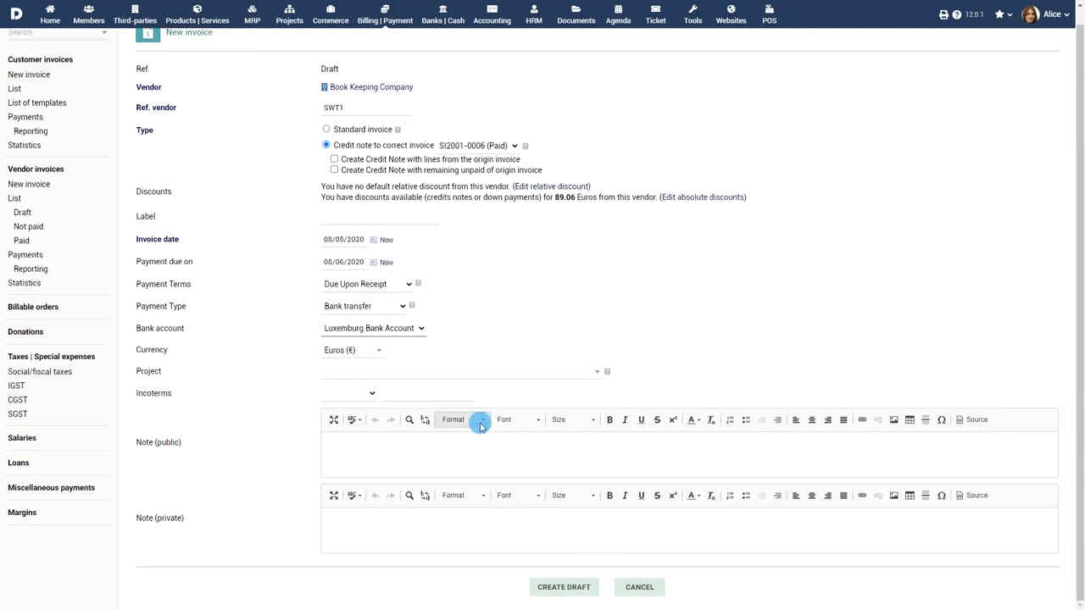
click(563, 586)
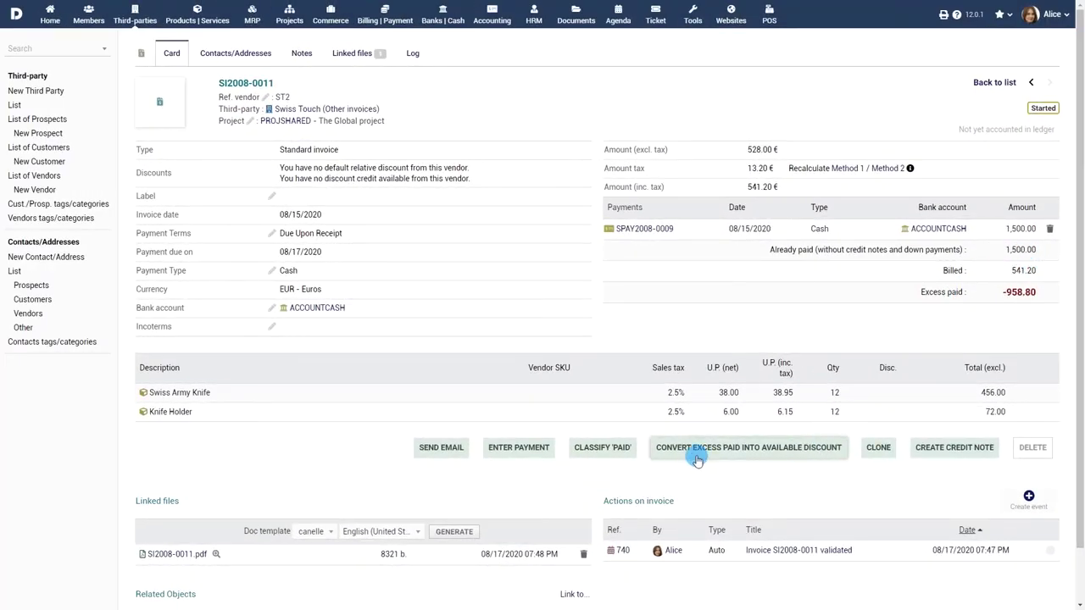
Convert SI2008-0011's 958.80 excess payment to a discount and apply it to SI2008-0012
click(760, 455)
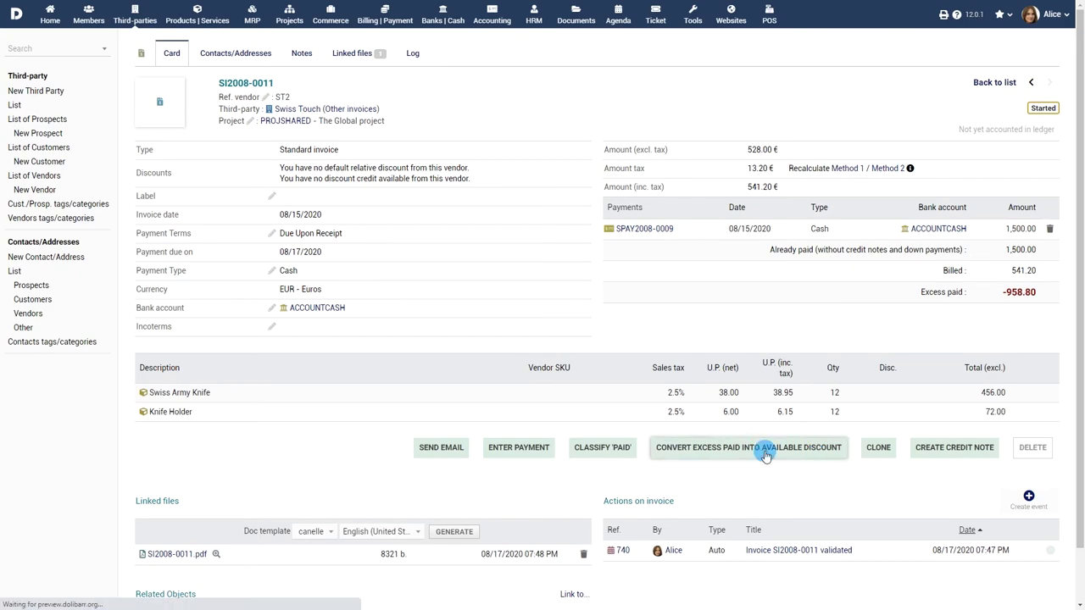
click(624, 348)
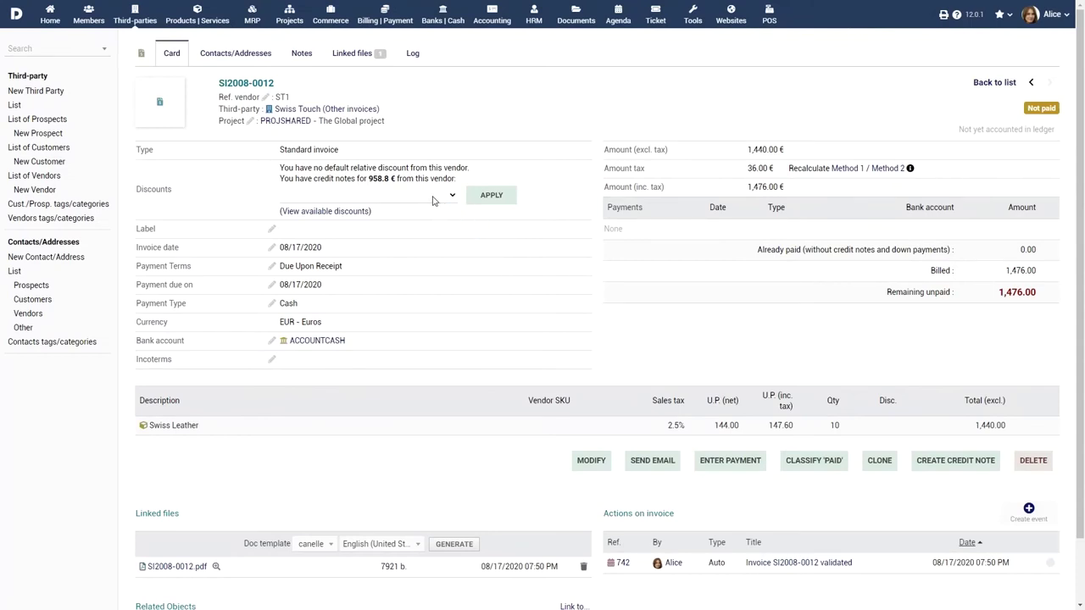
click(432, 198)
click(430, 218)
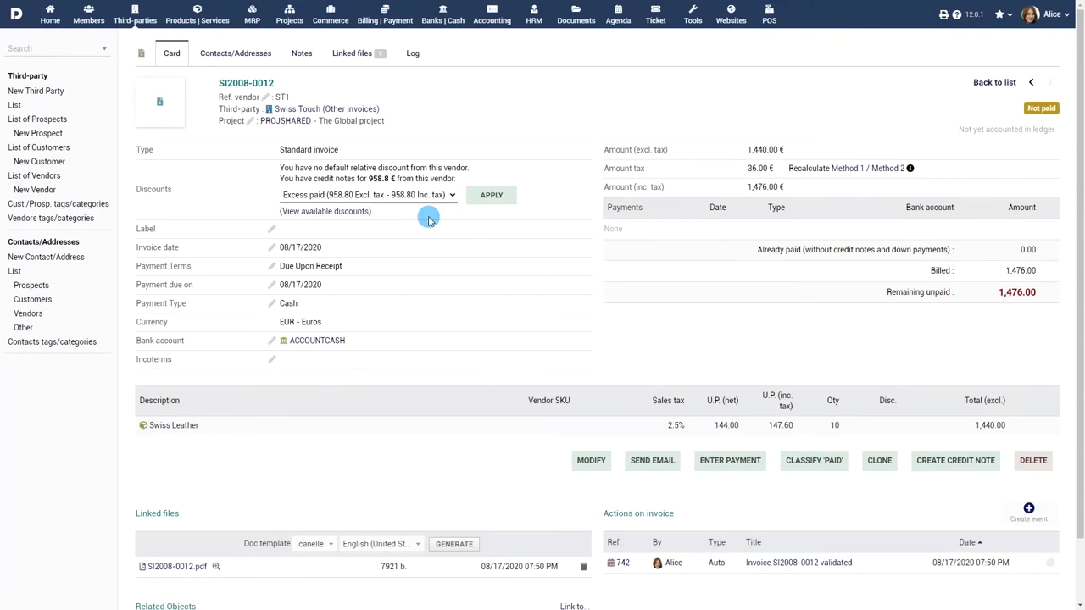
click(491, 195)
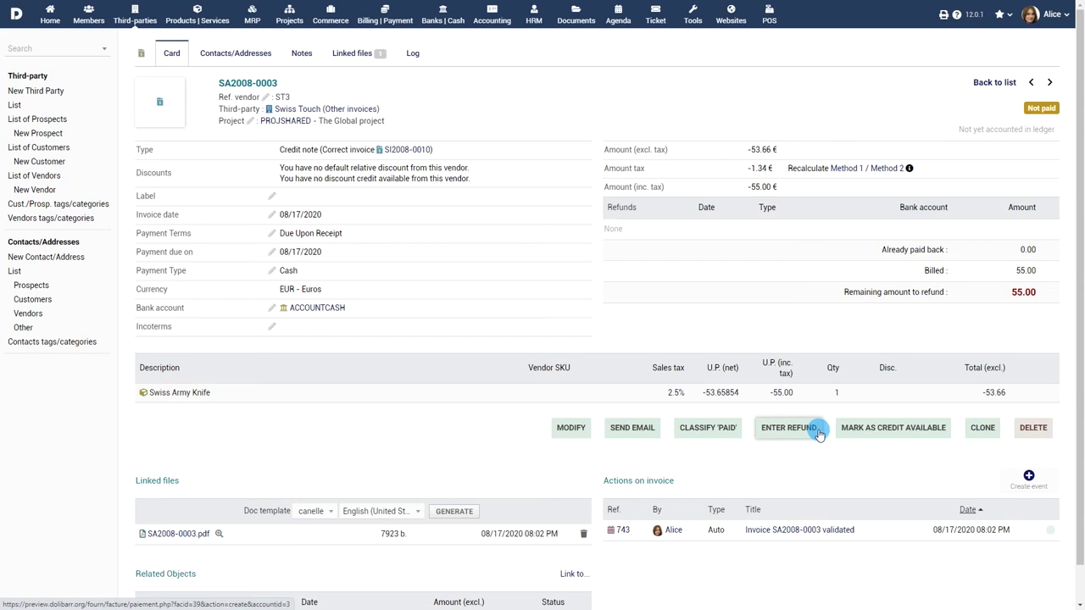
Mark credit note SA2008-0003 as available credit and apply its 55.00 to SI2008-0013
click(899, 434)
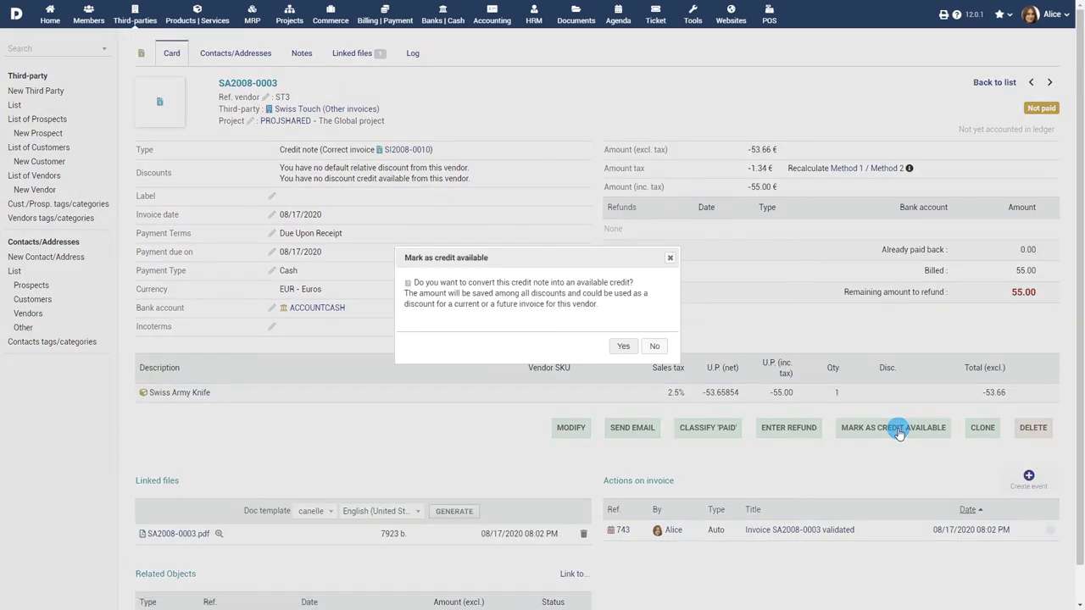
click(624, 347)
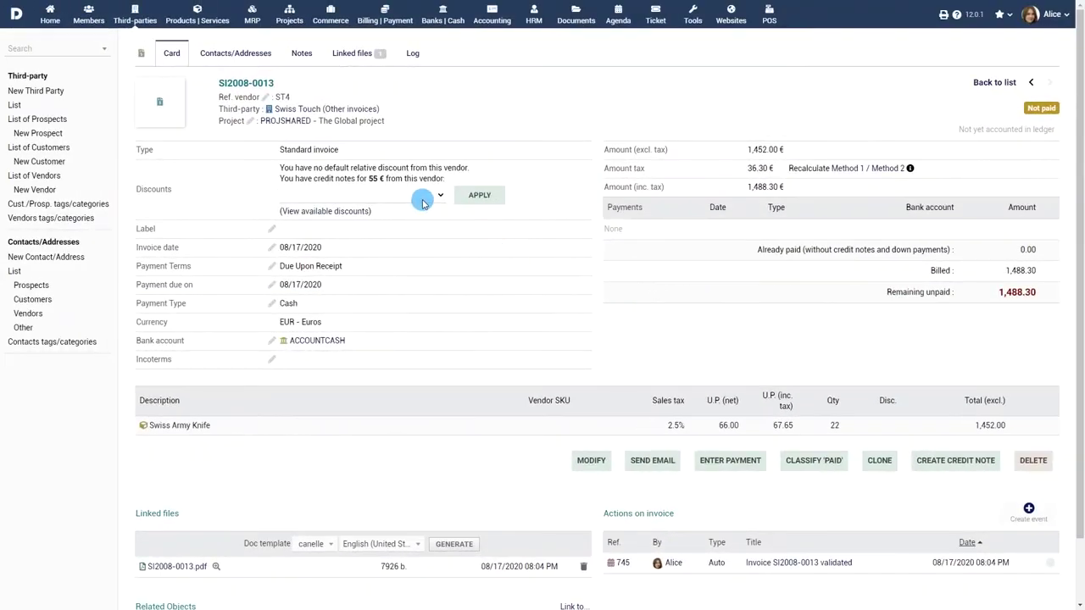
click(423, 204)
click(423, 217)
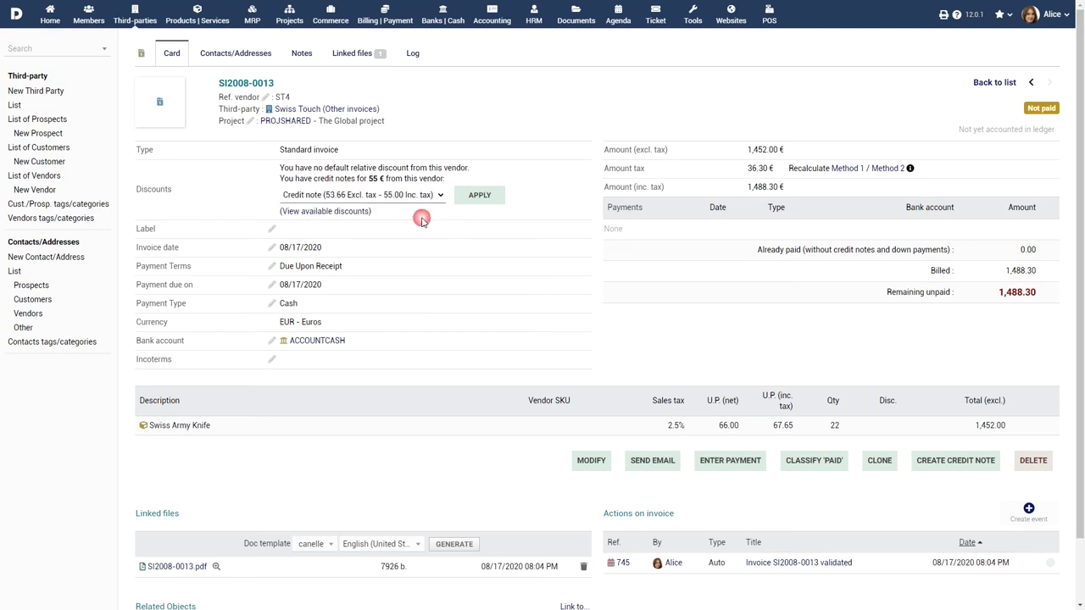
click(480, 196)
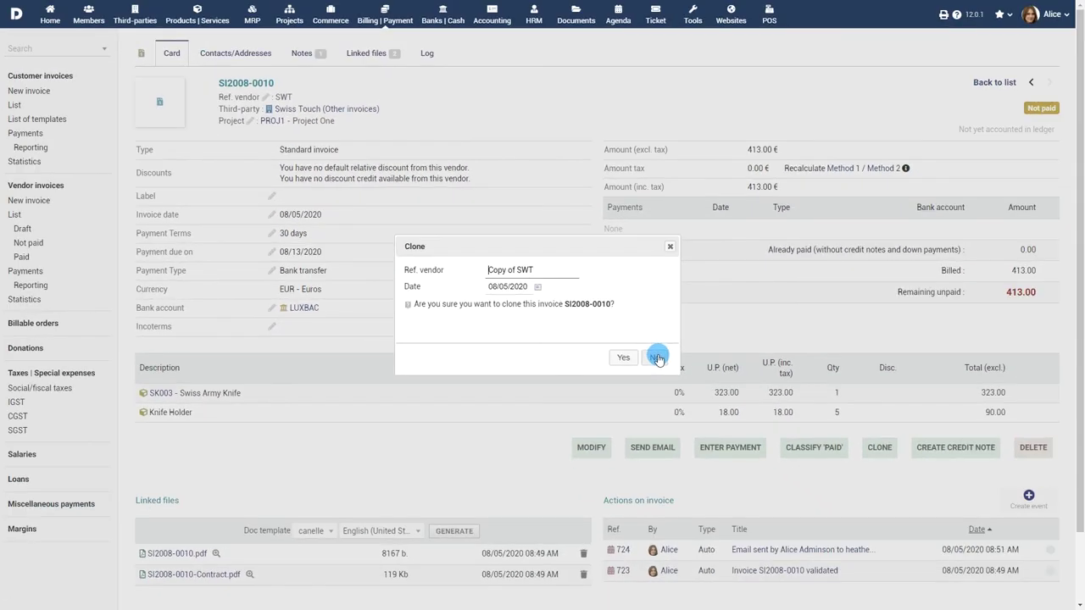
Decline cloning SI2008-0010 and list all 15 vendor invoices
click(658, 358)
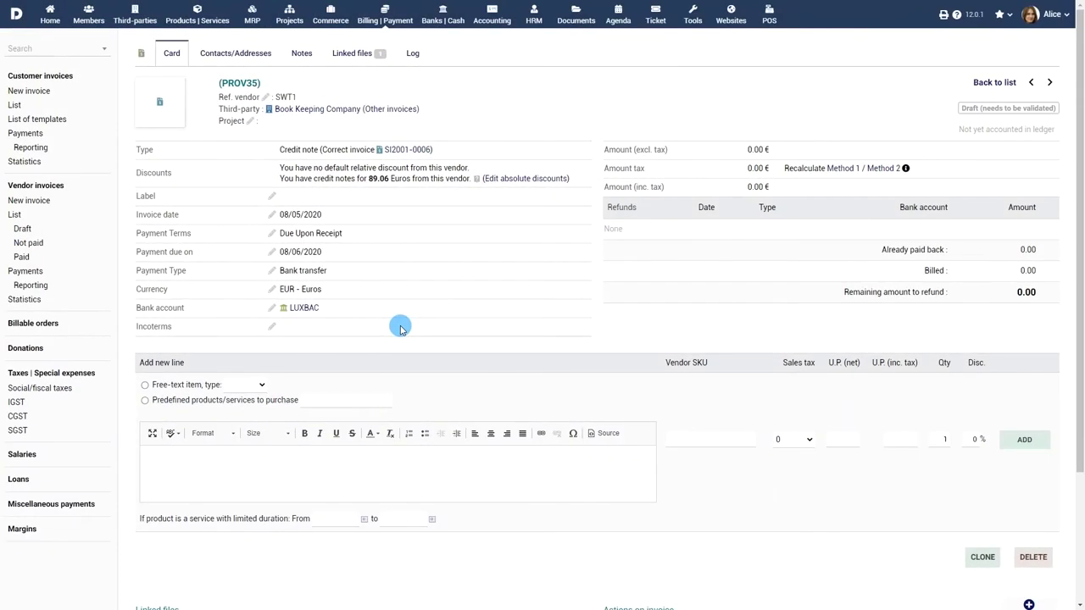
click(14, 216)
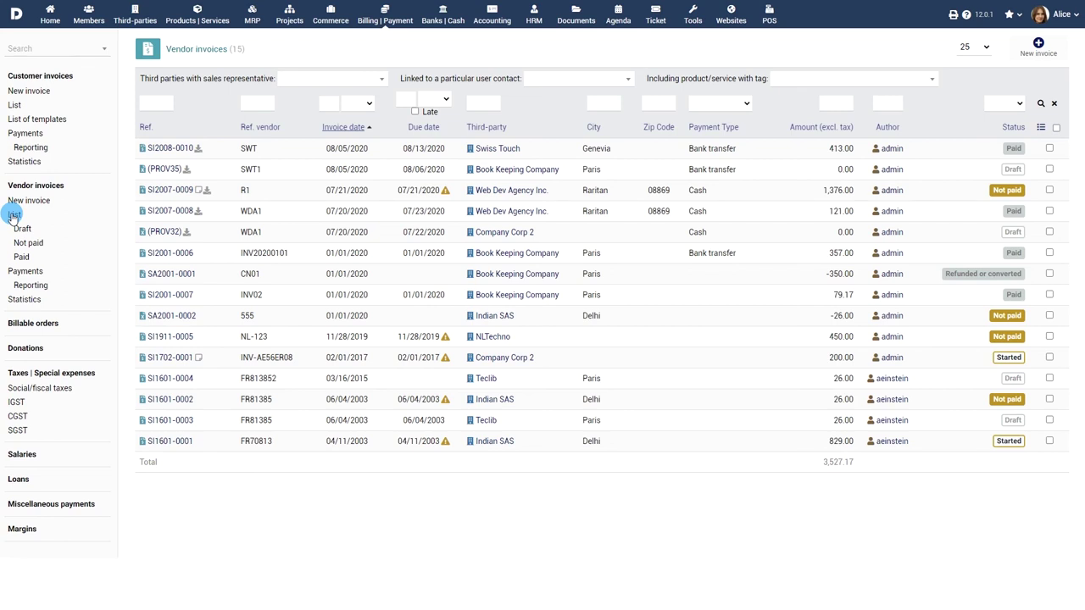
Filter vendor invoices by Draft, Not paid and Paid, then list all vendor payments
click(22, 229)
click(28, 243)
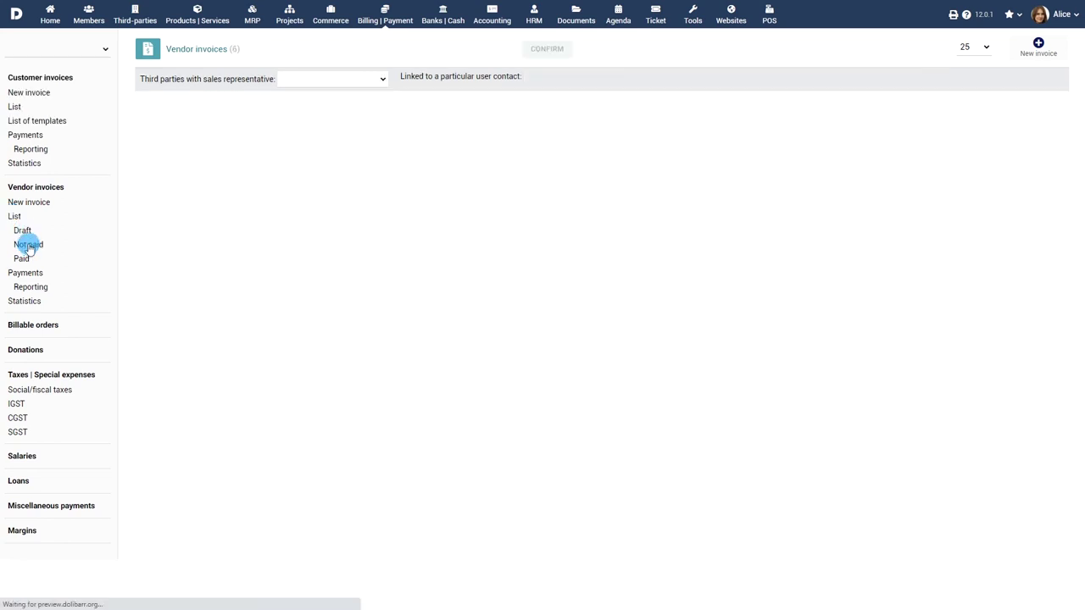
click(23, 257)
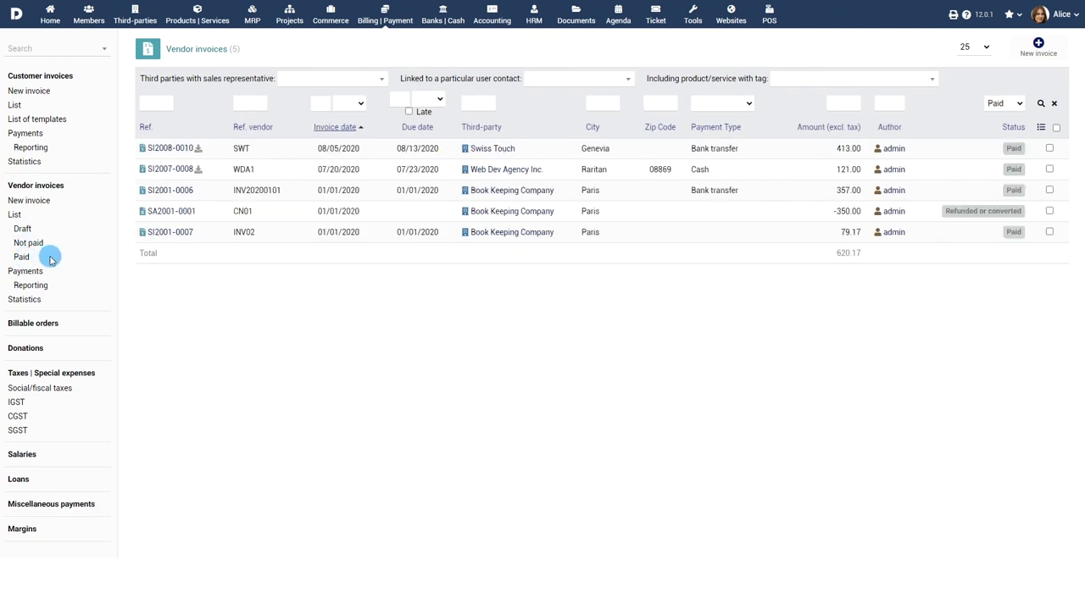
click(24, 272)
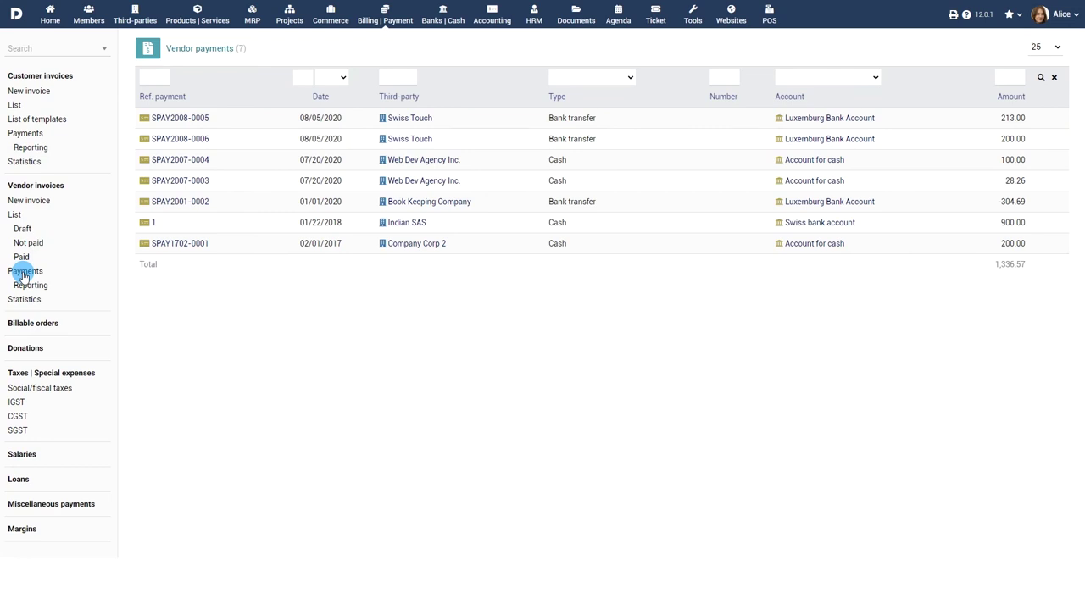
Generate the July 2020 vendor payments report and open supplier_payments-2020-07.pdf
click(32, 288)
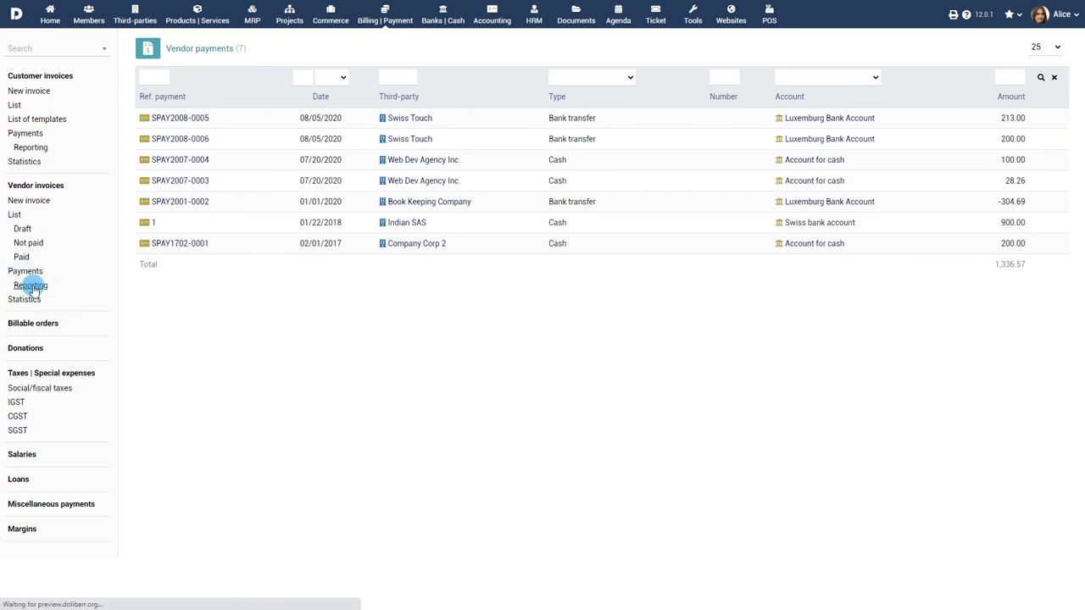
click(155, 80)
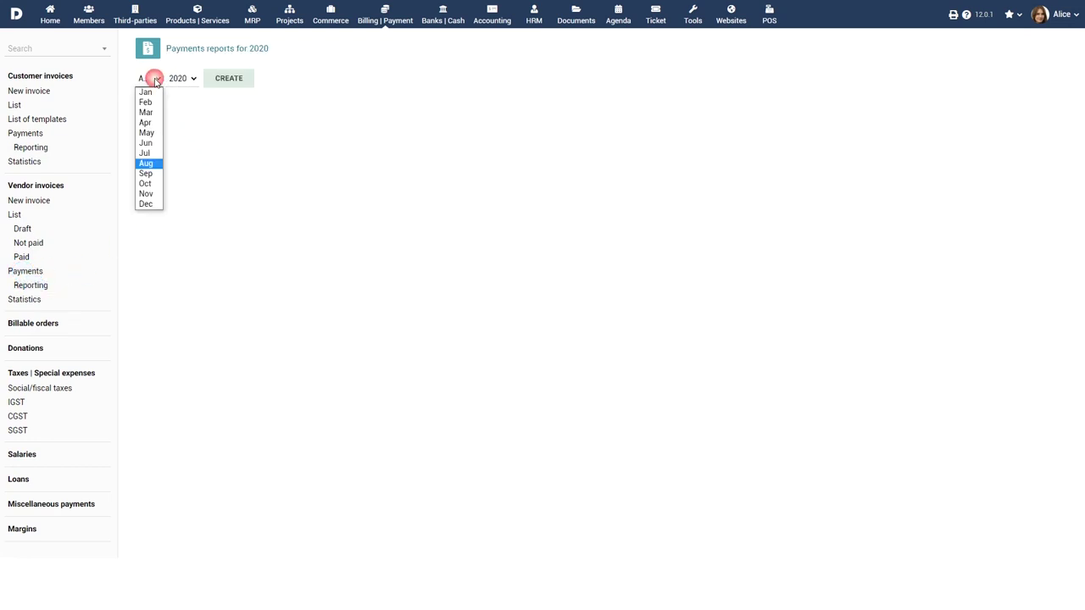
click(145, 153)
click(228, 79)
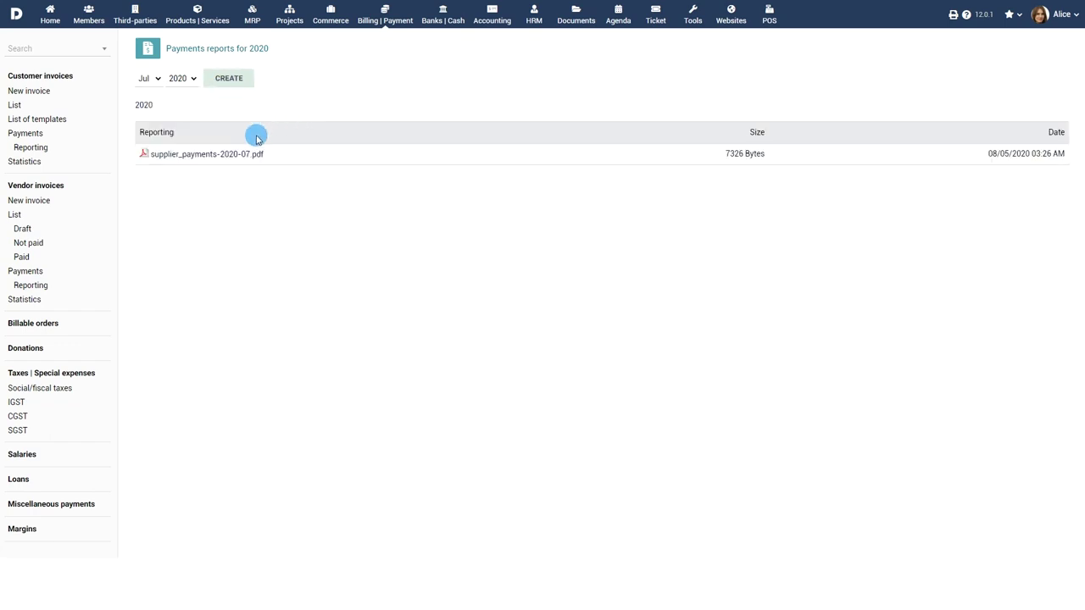
click(208, 161)
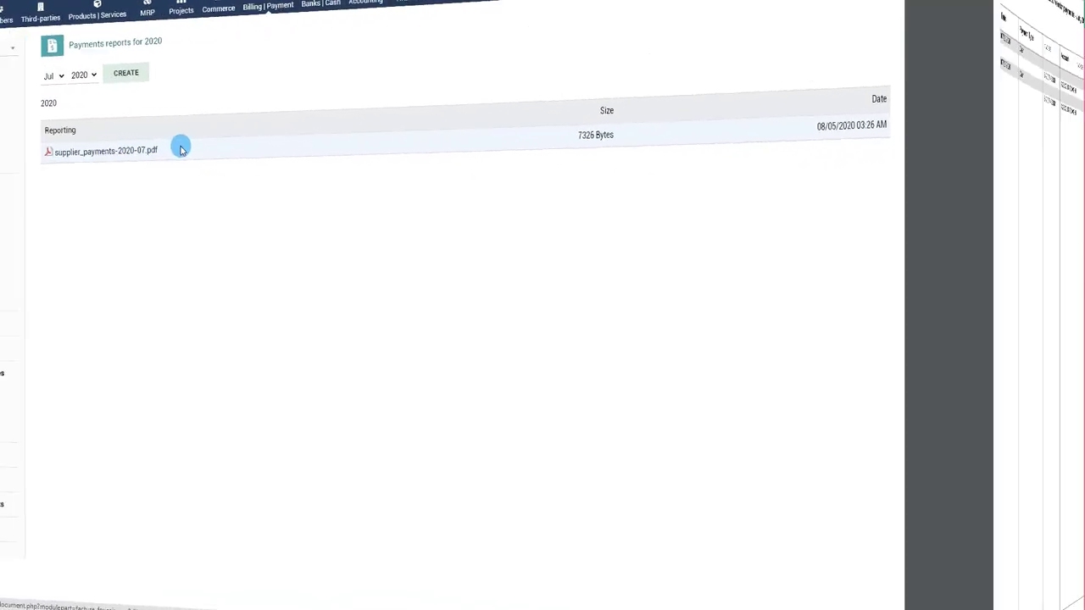
Show vendor invoice statistics filtered to Not paid status
click(23, 299)
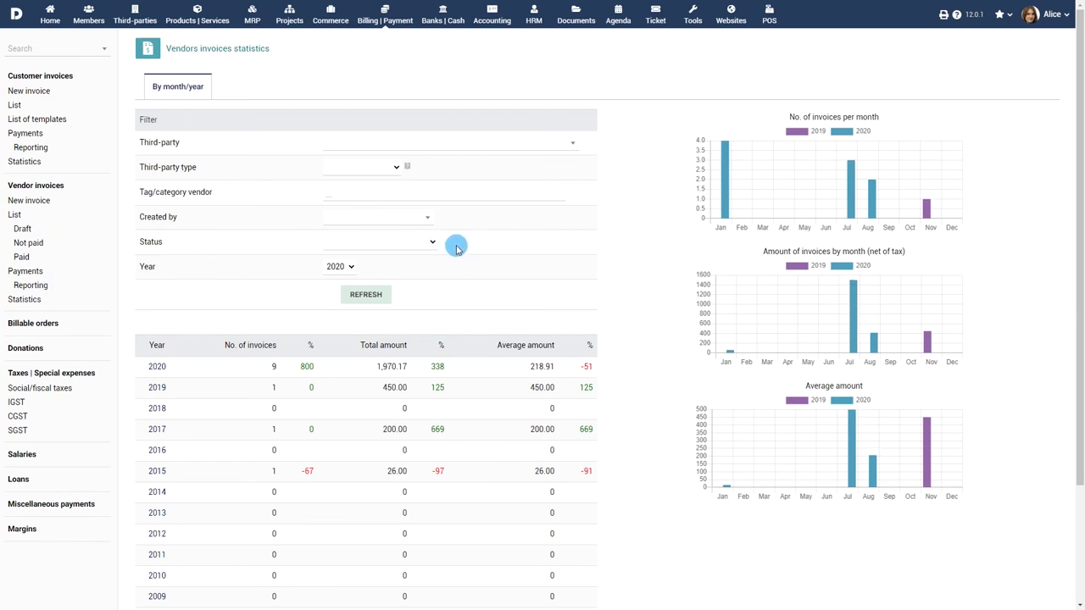
click(429, 243)
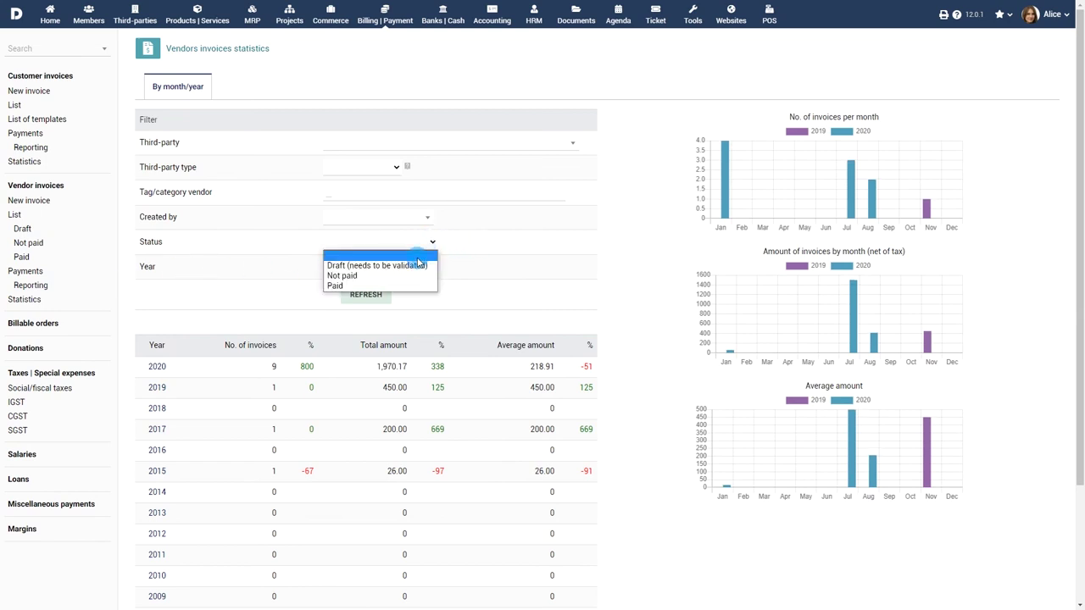
click(409, 275)
click(366, 294)
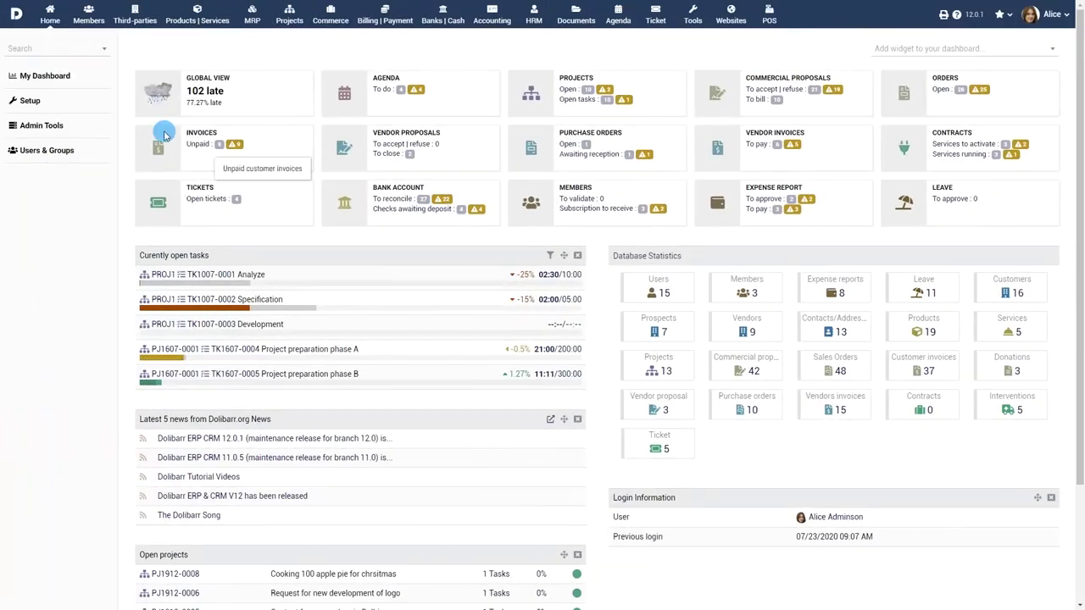
In Invoices module setup, enter a complementary attribute labelled 'Agent Code' with code agentcode
click(31, 100)
click(197, 159)
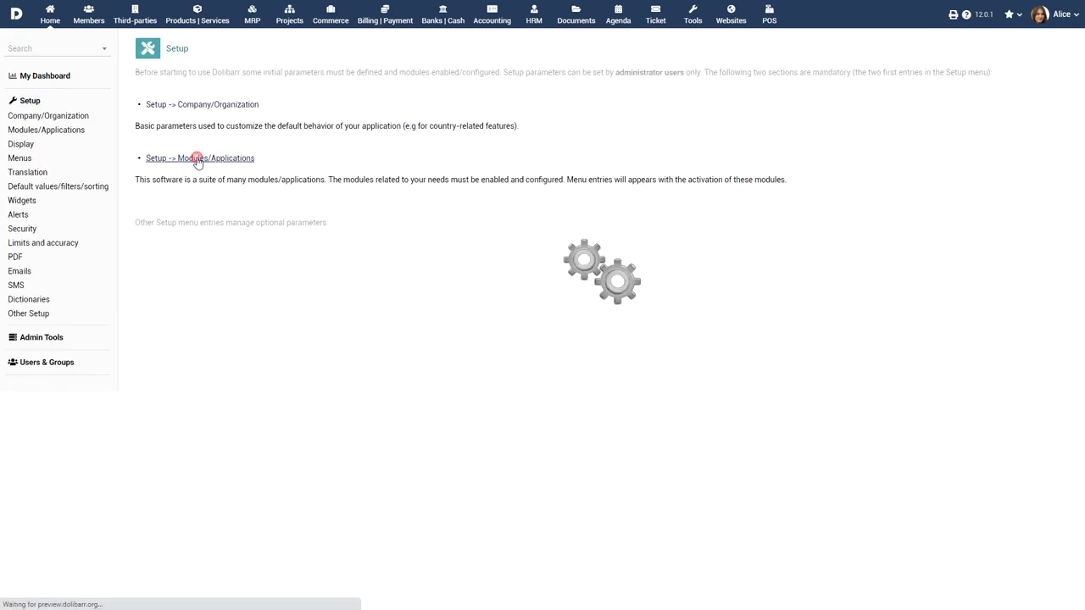
scroll(449, 212, down, 5)
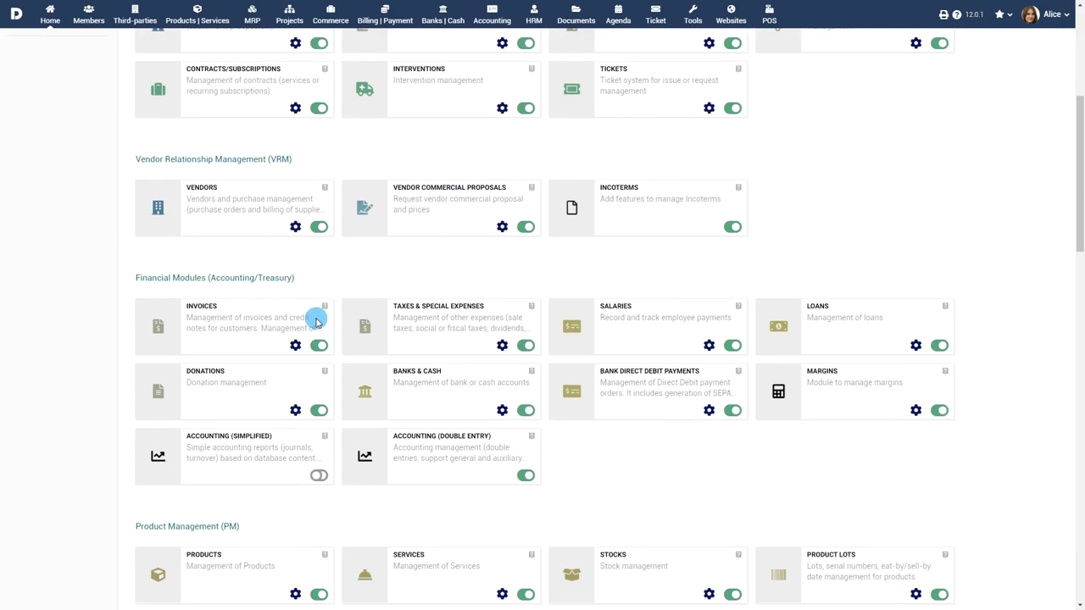
click(427, 248)
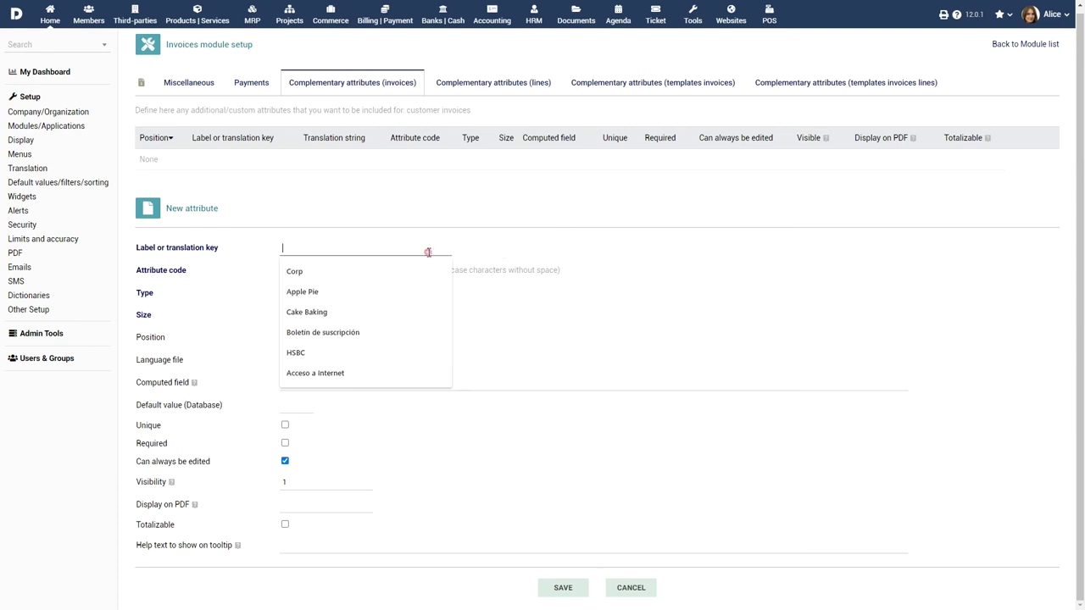
text(Agent Code)
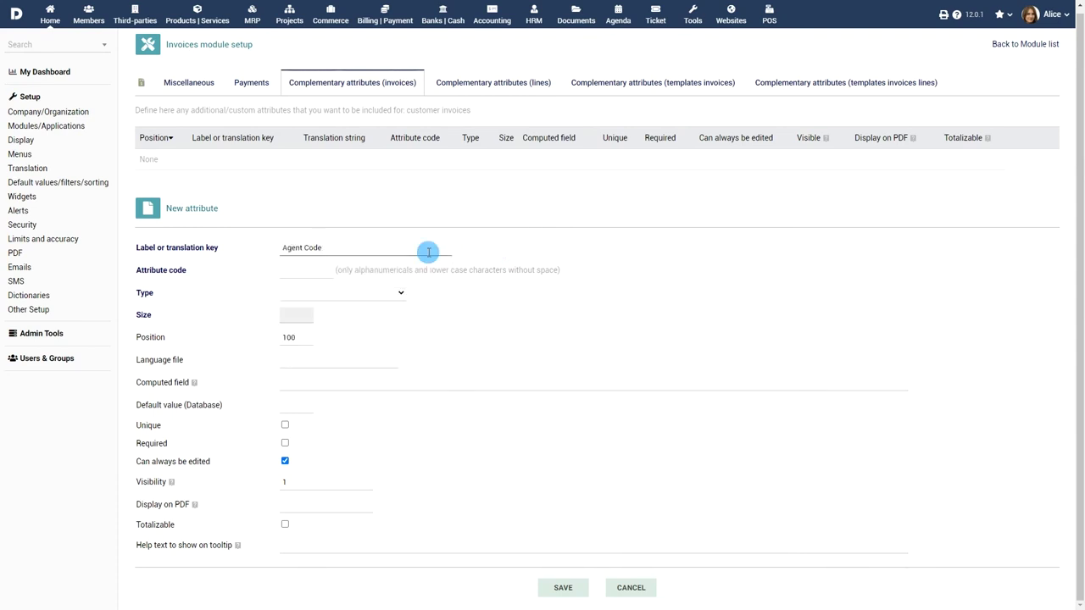
click(322, 270)
text(agentcode)
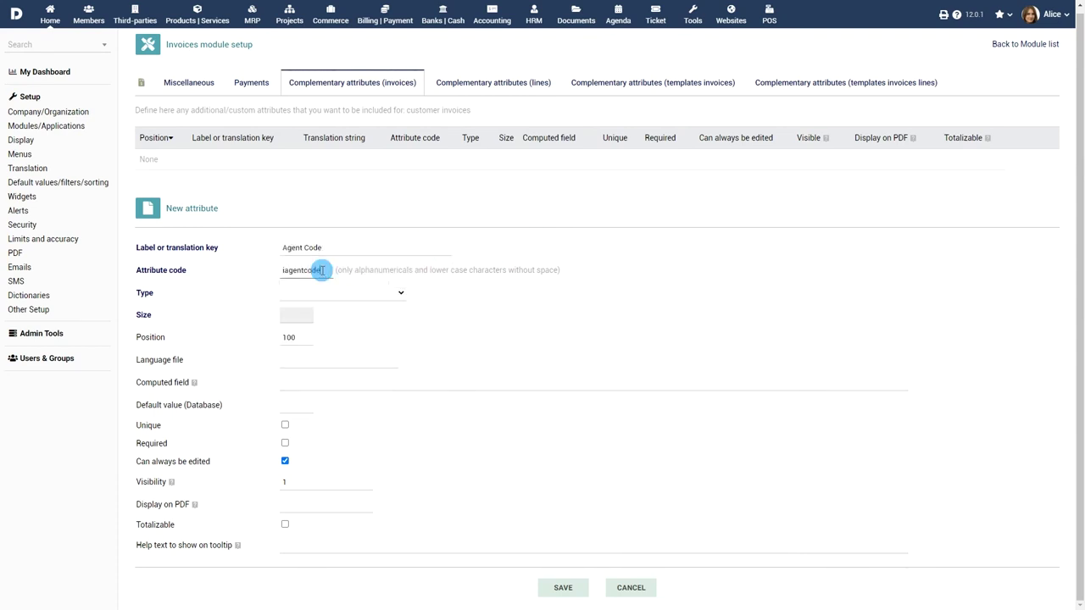
click(344, 294)
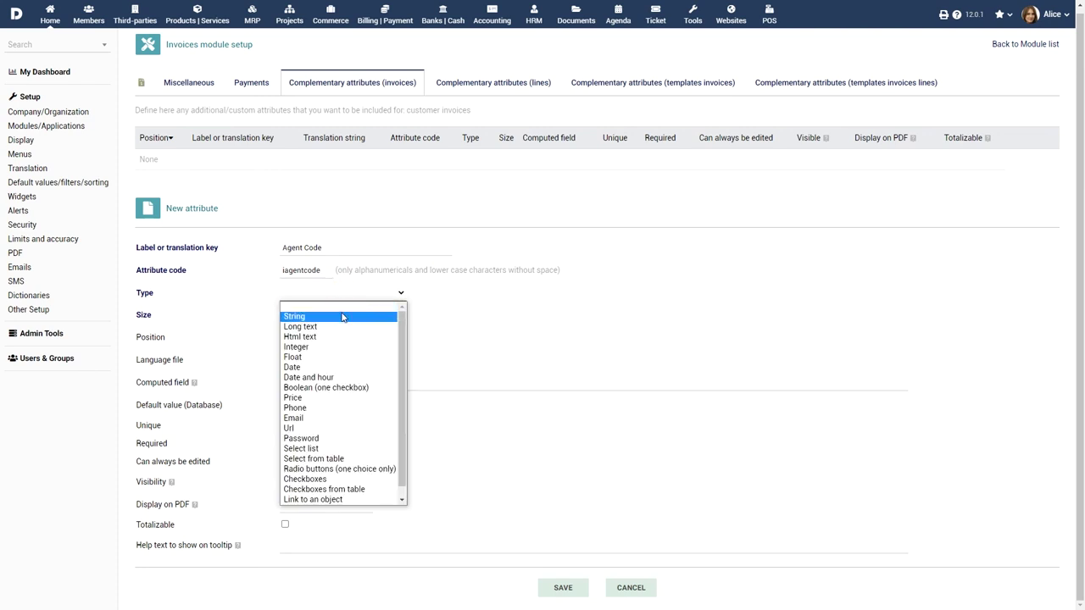